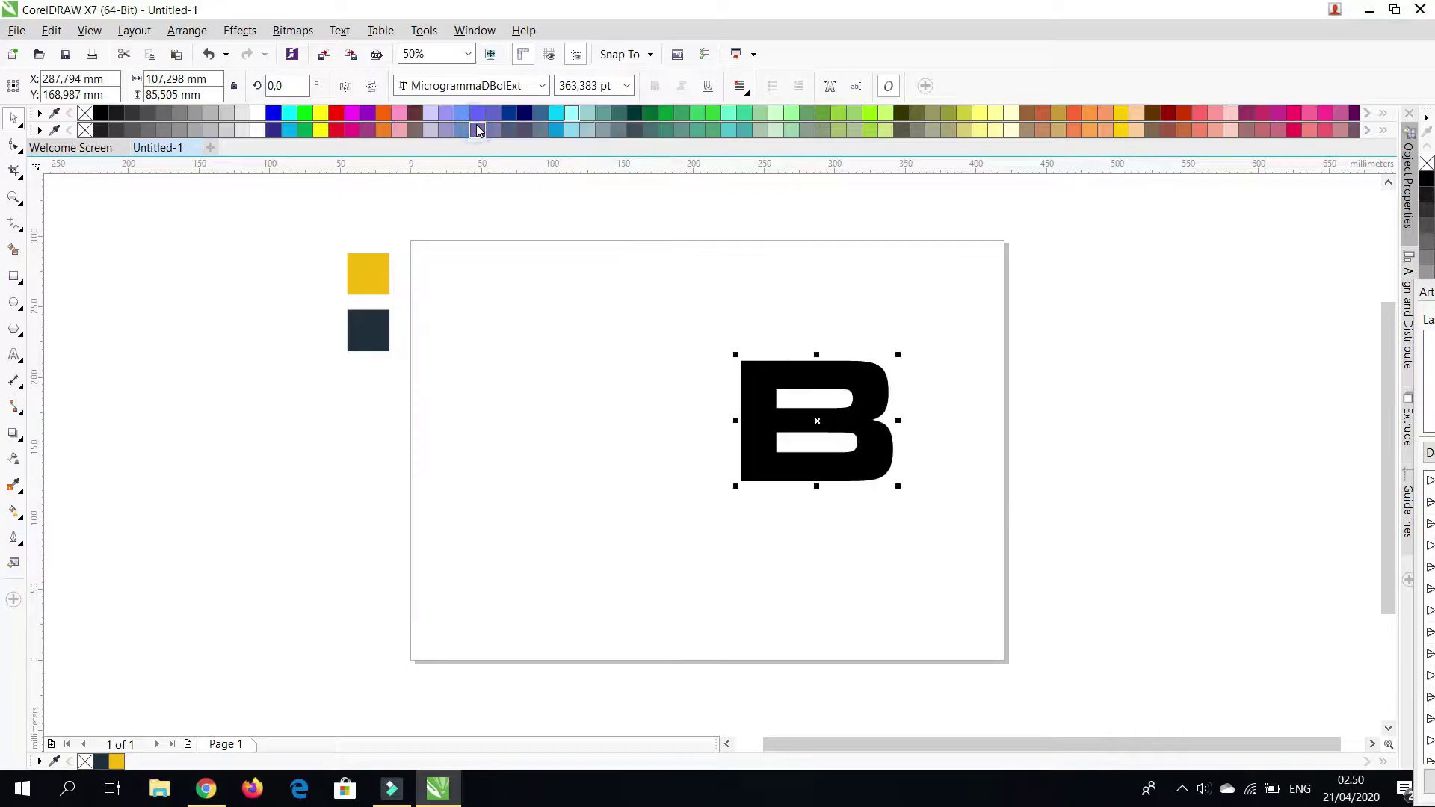
# Shift the letter B slightly left on the page and convert it to curves
pyautogui.moveTo(852, 383); pyautogui.dragTo(823, 378)
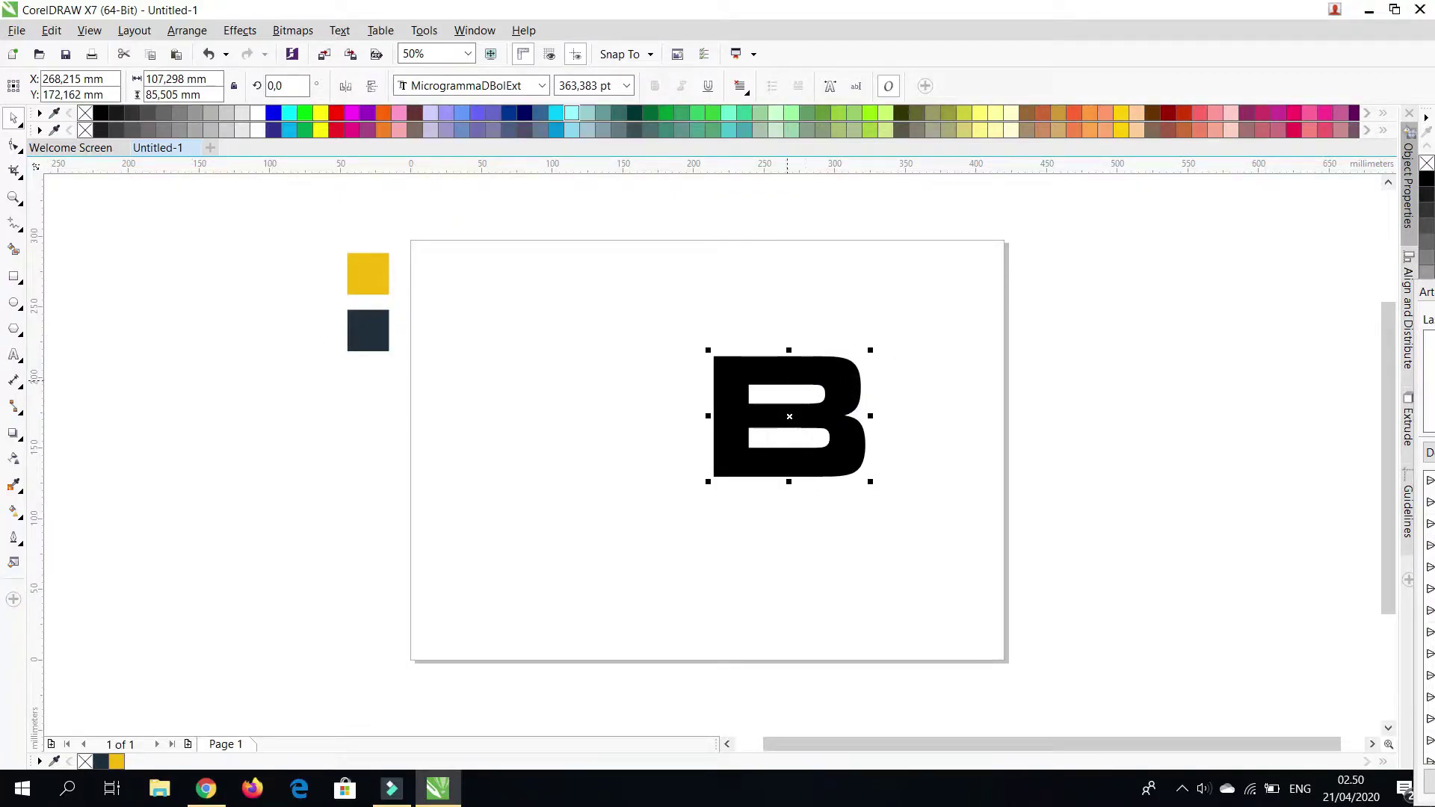
pyautogui.click(187, 30)
pyautogui.click(234, 233)
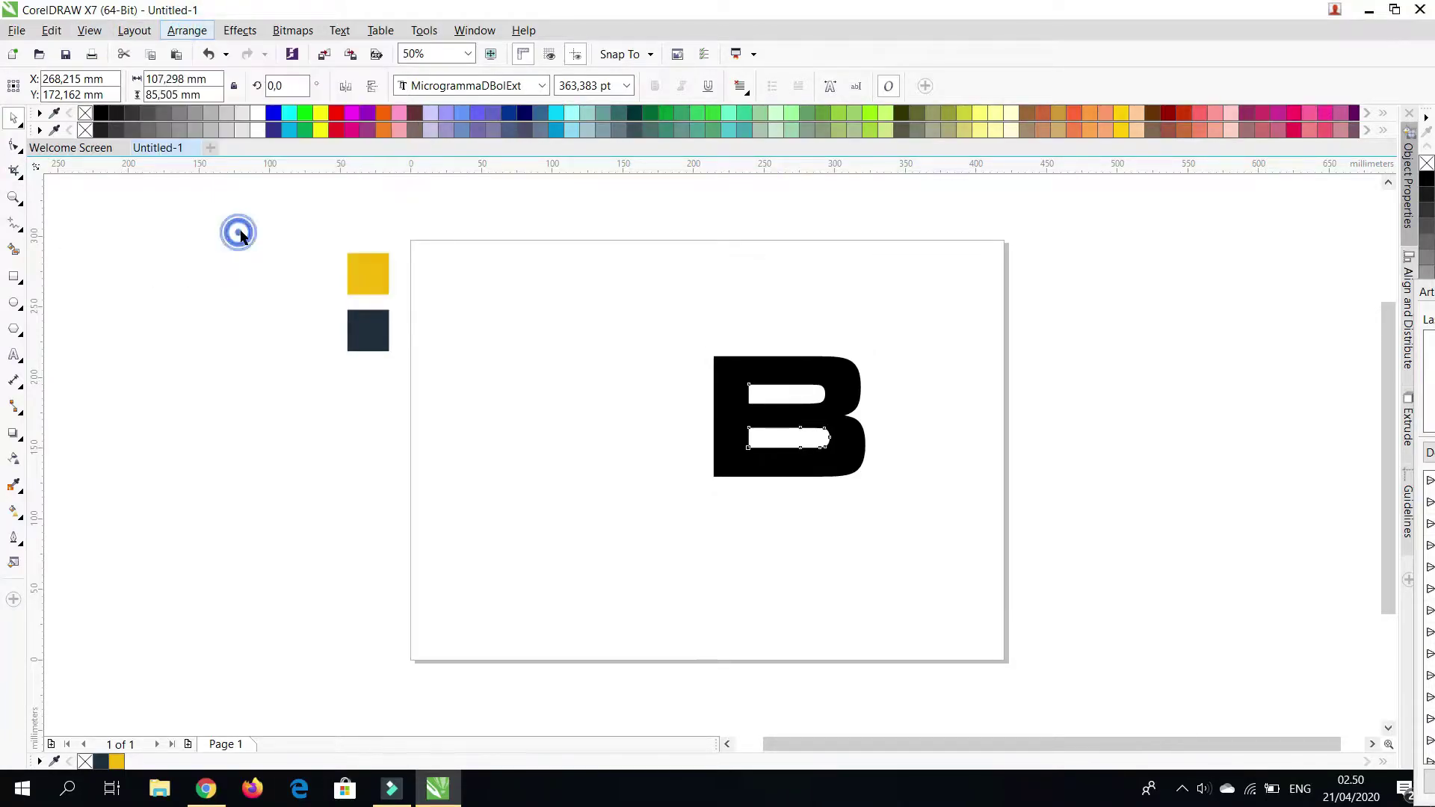
# Draw a rectangle about 26 by 85.5 mm over the B's stem and move it just left of the letter
pyautogui.click(14, 278)
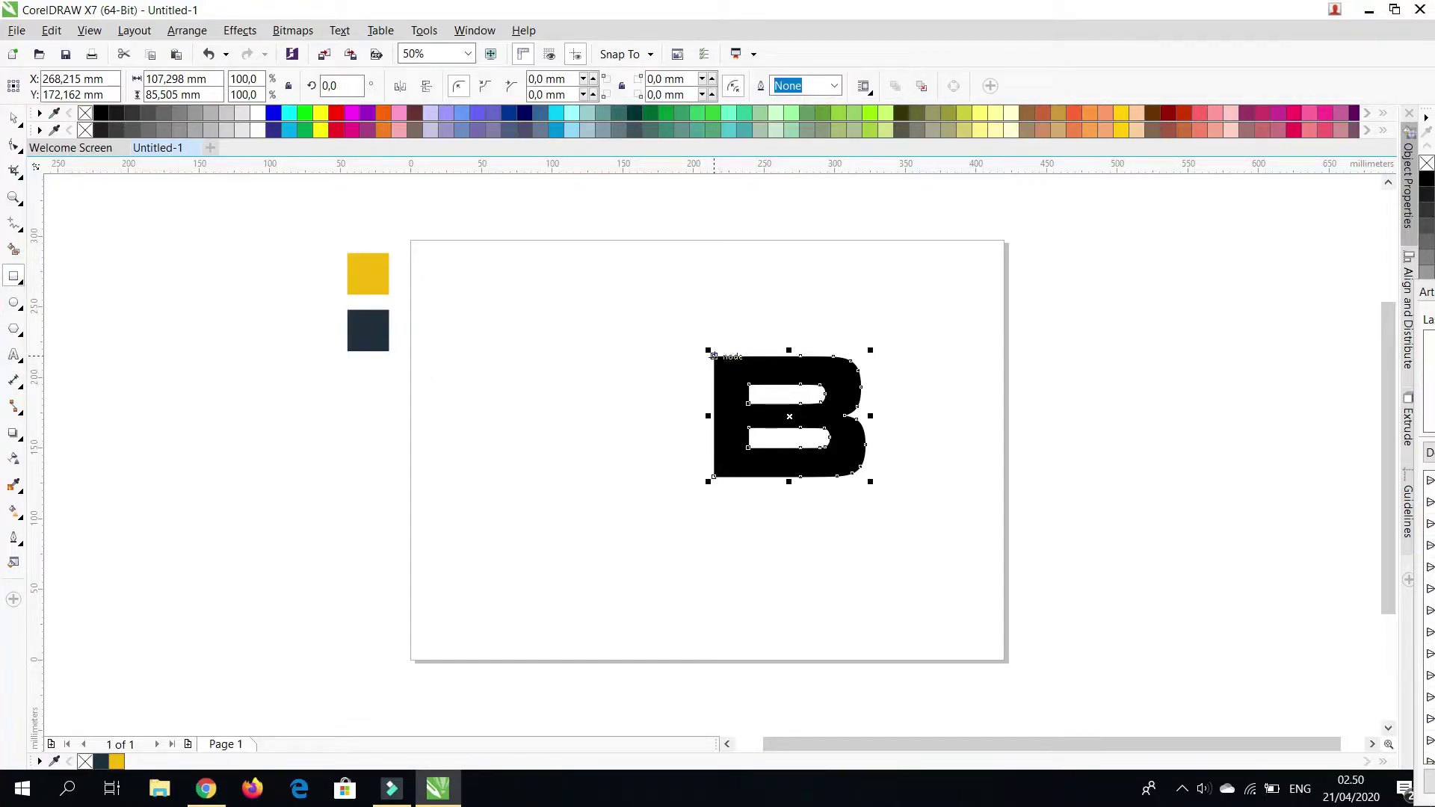
pyautogui.moveTo(714, 356); pyautogui.dragTo(751, 478)
pyautogui.moveTo(742, 389); pyautogui.dragTo(685, 389)
pyautogui.scroll(1, 680, 390)
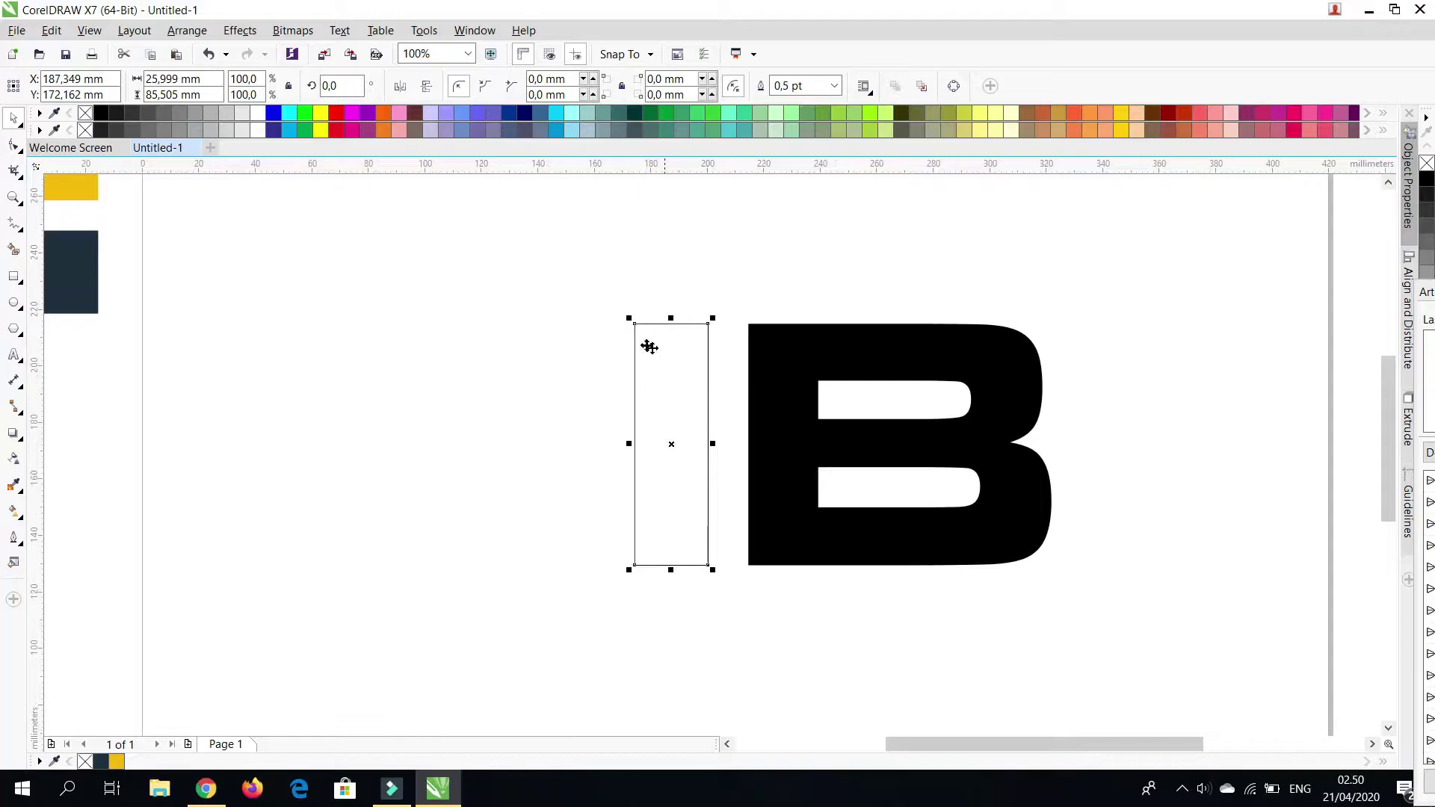
# Duplicate the rectangle against its left side, then shrink the copy's height to about 68.5 mm and widen it to about 38.8 mm
pyautogui.moveTo(689, 385); pyautogui.dragTo(637, 383)
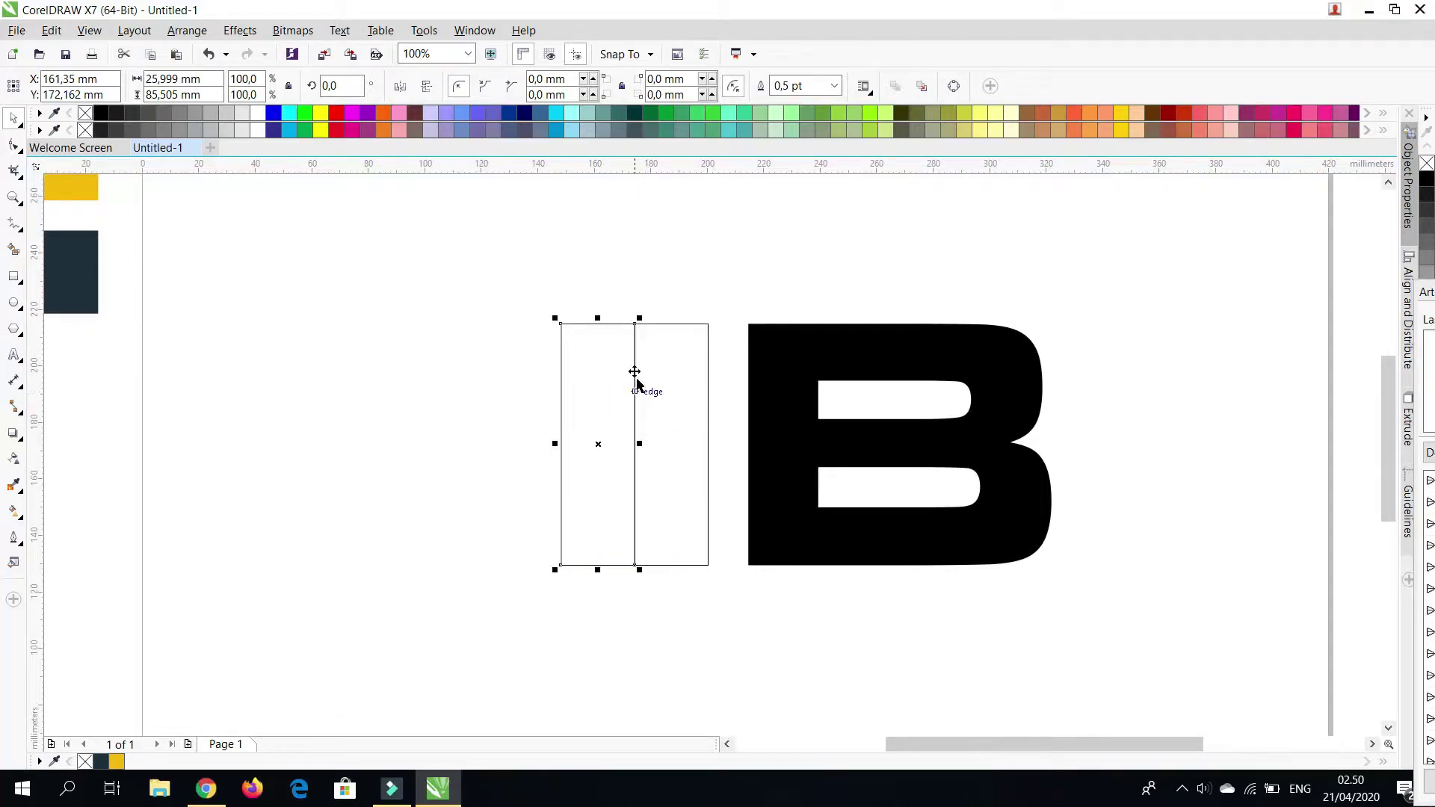
pyautogui.moveTo(602, 326); pyautogui.dragTo(599, 341)
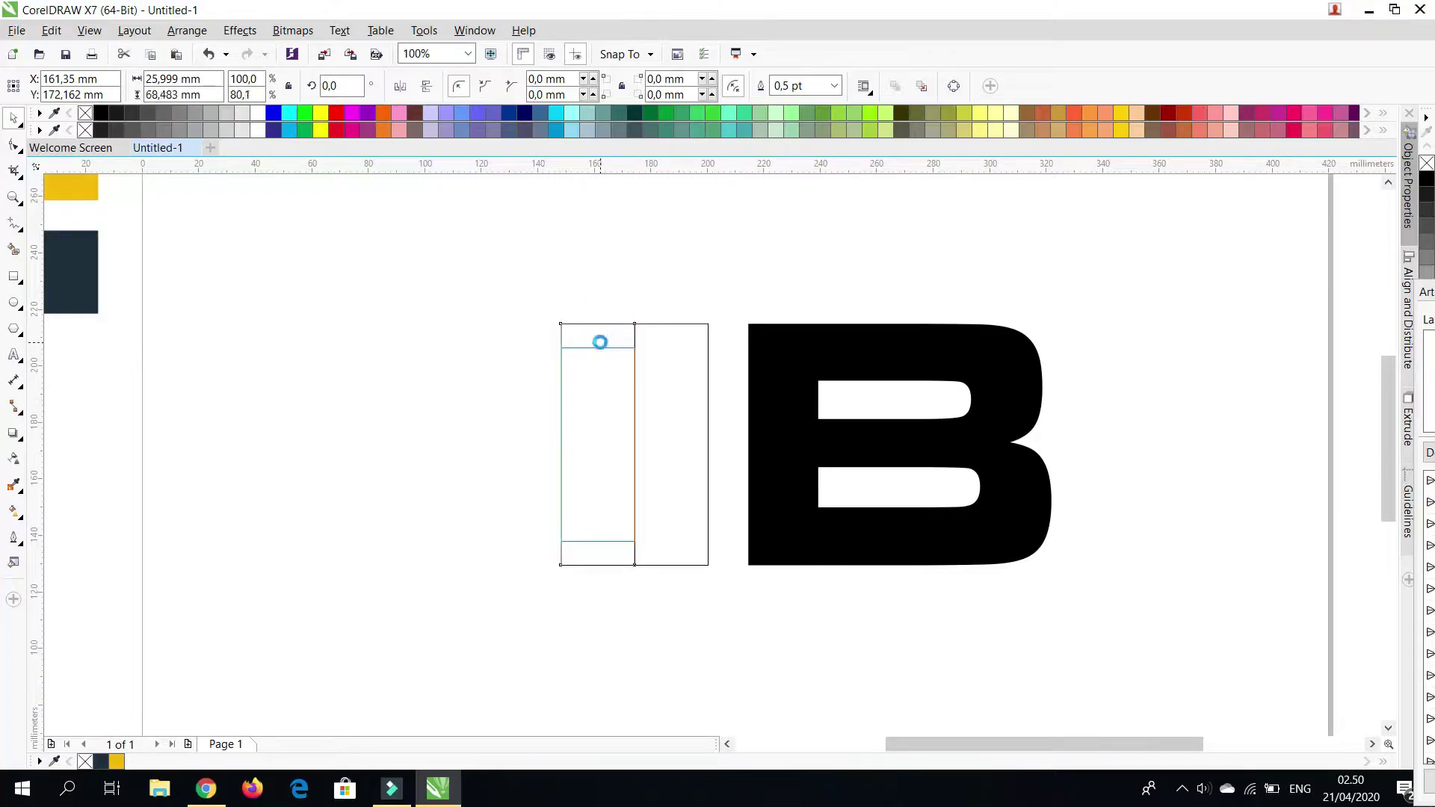
pyautogui.click(603, 298)
pyautogui.click(596, 421)
pyautogui.moveTo(555, 444); pyautogui.dragTo(522, 450)
pyautogui.click(512, 294)
pyautogui.click(571, 414)
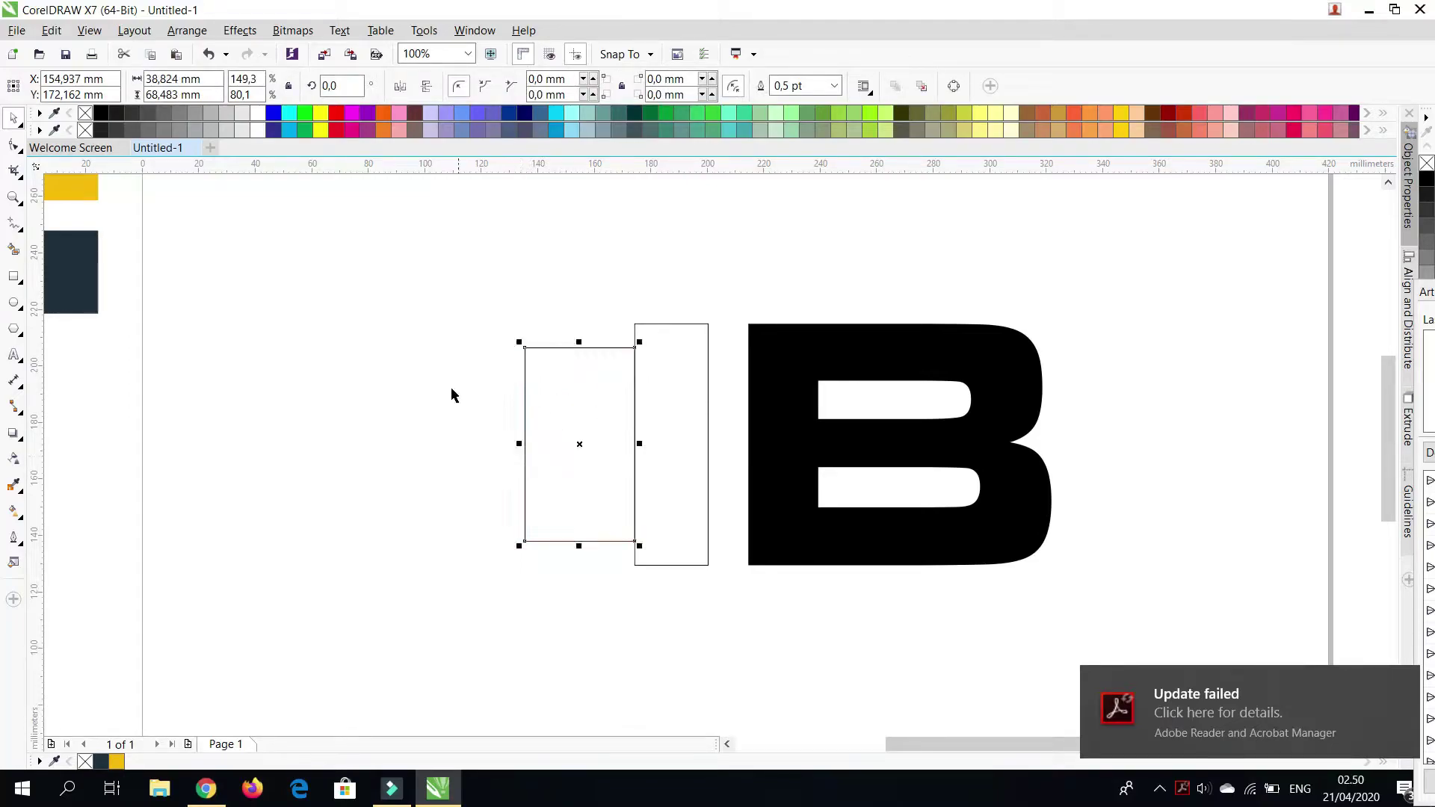
# Duplicate the middle rectangle against its left side and shrink the copy to about 19.4 by 29.9 mm
pyautogui.click(451, 387)
pyautogui.click(549, 408)
pyautogui.moveTo(606, 418); pyautogui.dragTo(526, 416)
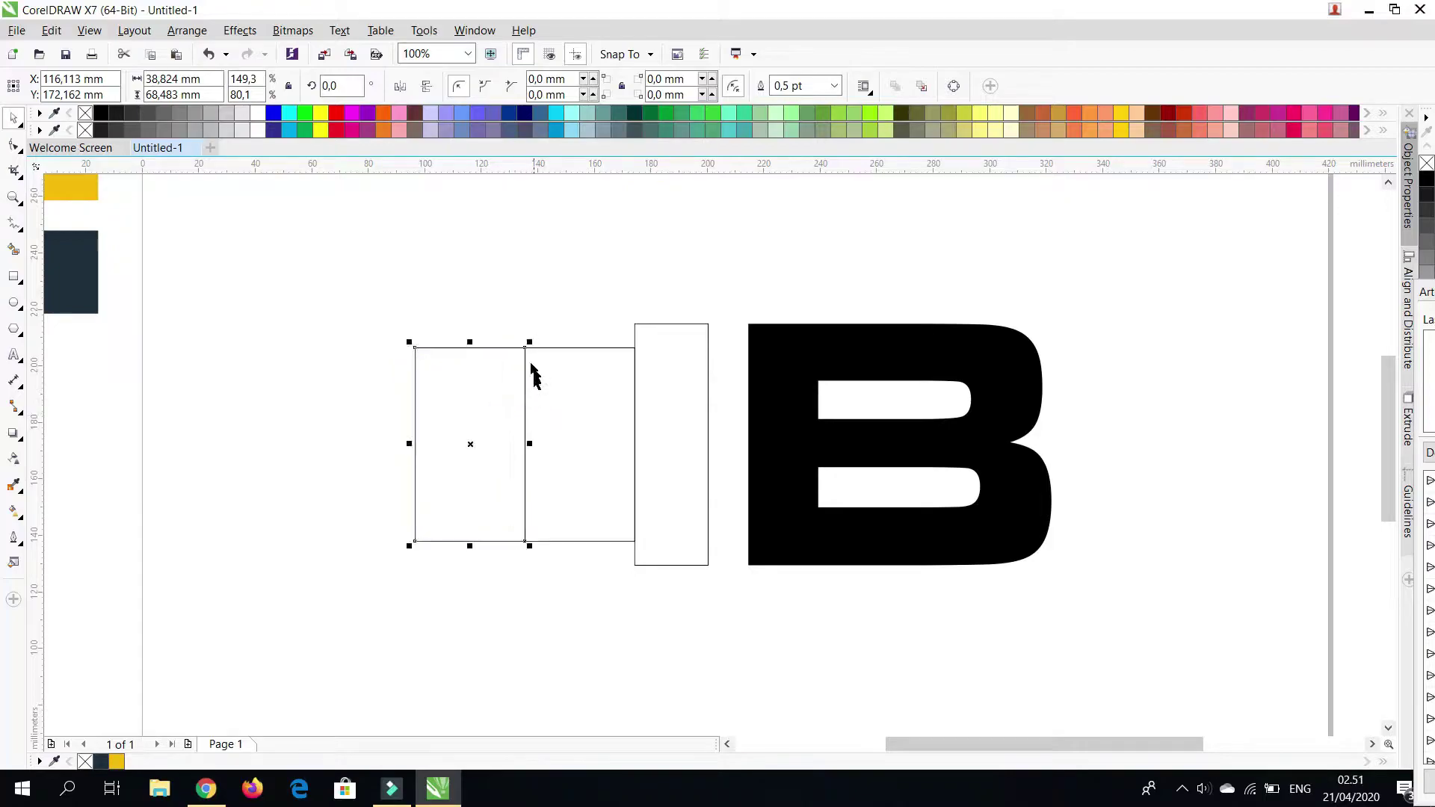
pyautogui.moveTo(471, 343); pyautogui.dragTo(477, 402)
pyautogui.moveTo(414, 444); pyautogui.dragTo(471, 444)
pyautogui.click(404, 409)
# Move the smallest rectangle about 20 mm left, away from the middle rectangle
pyautogui.scroll(-2, 533, 408)
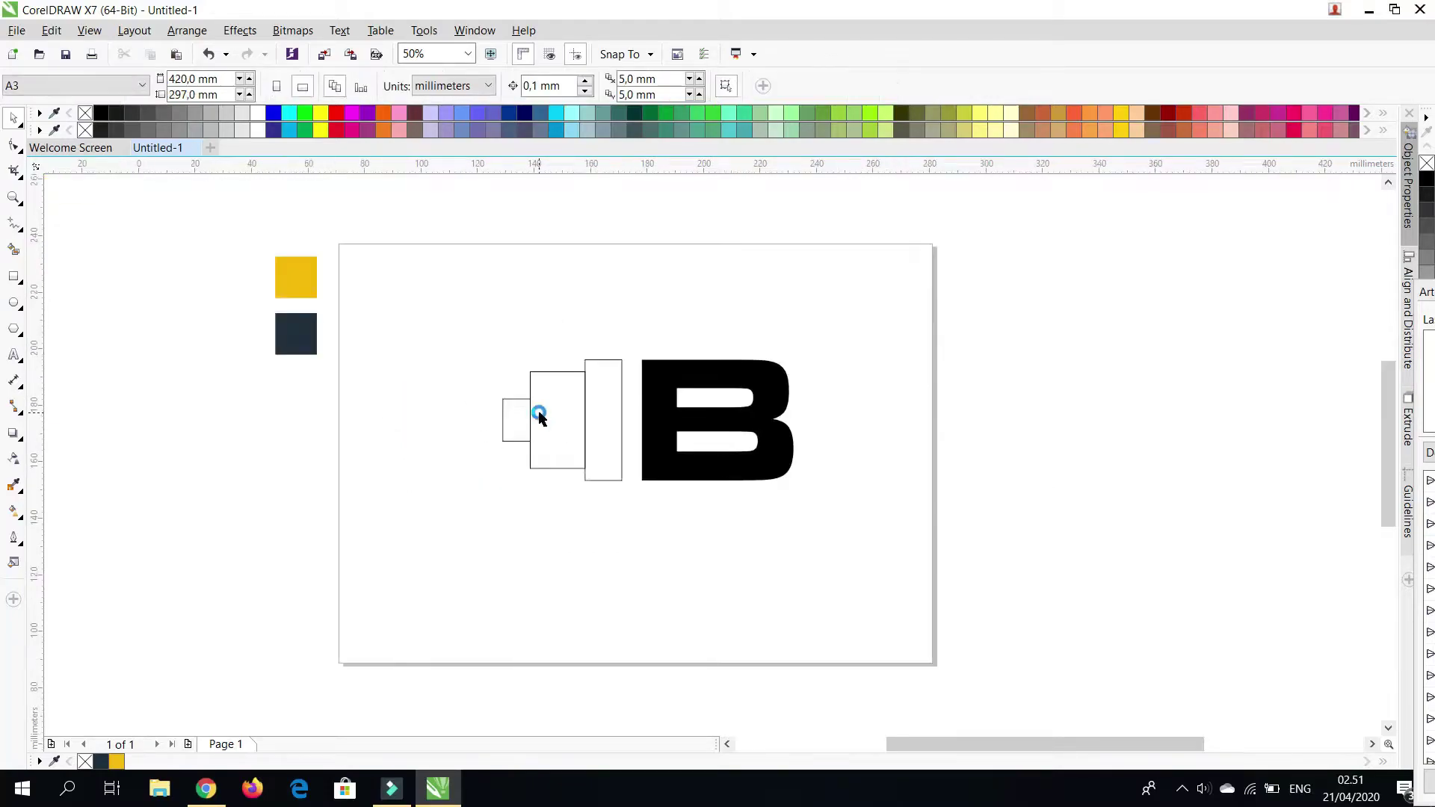
pyautogui.scroll(2, 535, 412)
pyautogui.click(492, 410)
pyautogui.scroll(2, 538, 366)
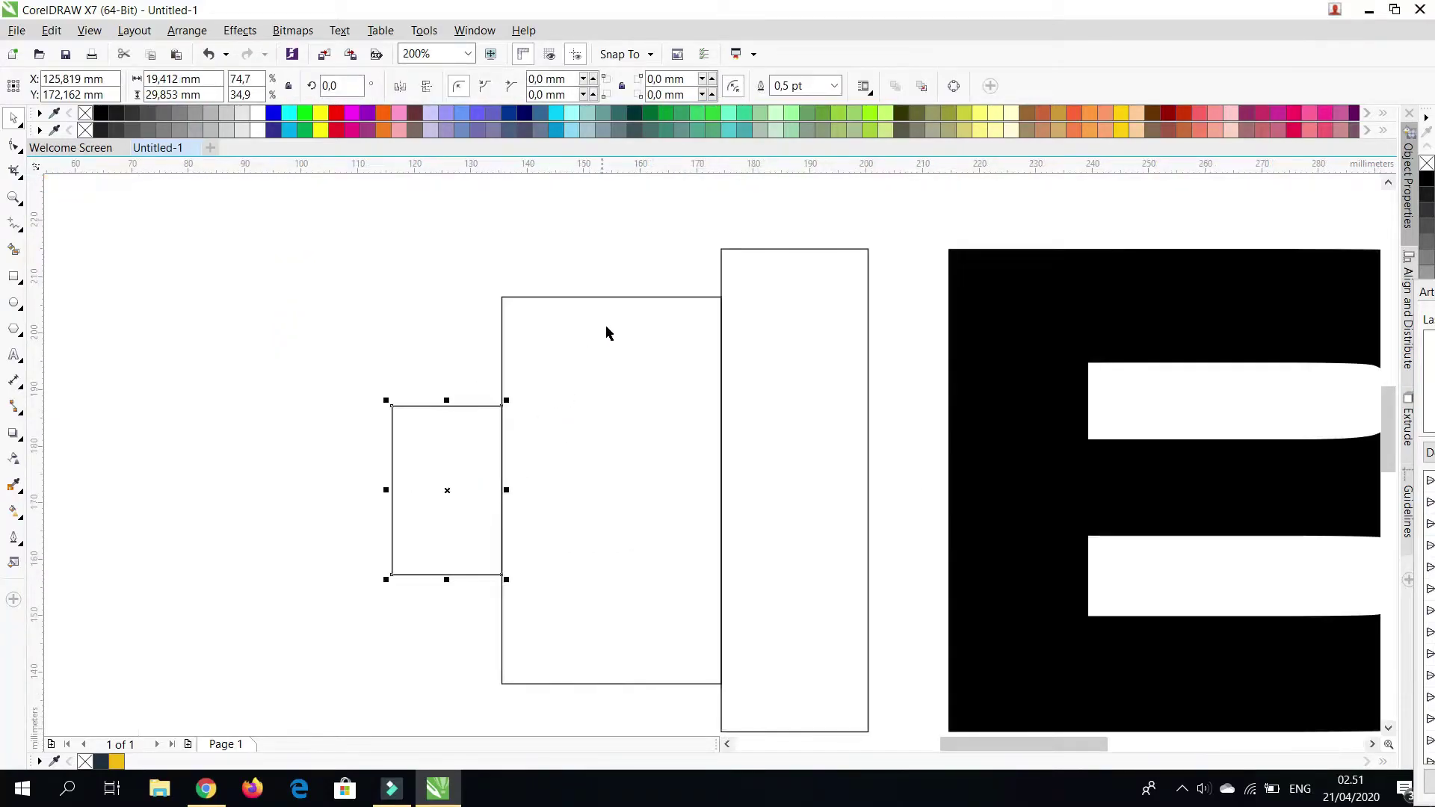
pyautogui.scroll(-2, 610, 328)
pyautogui.click(580, 274)
pyautogui.click(497, 305)
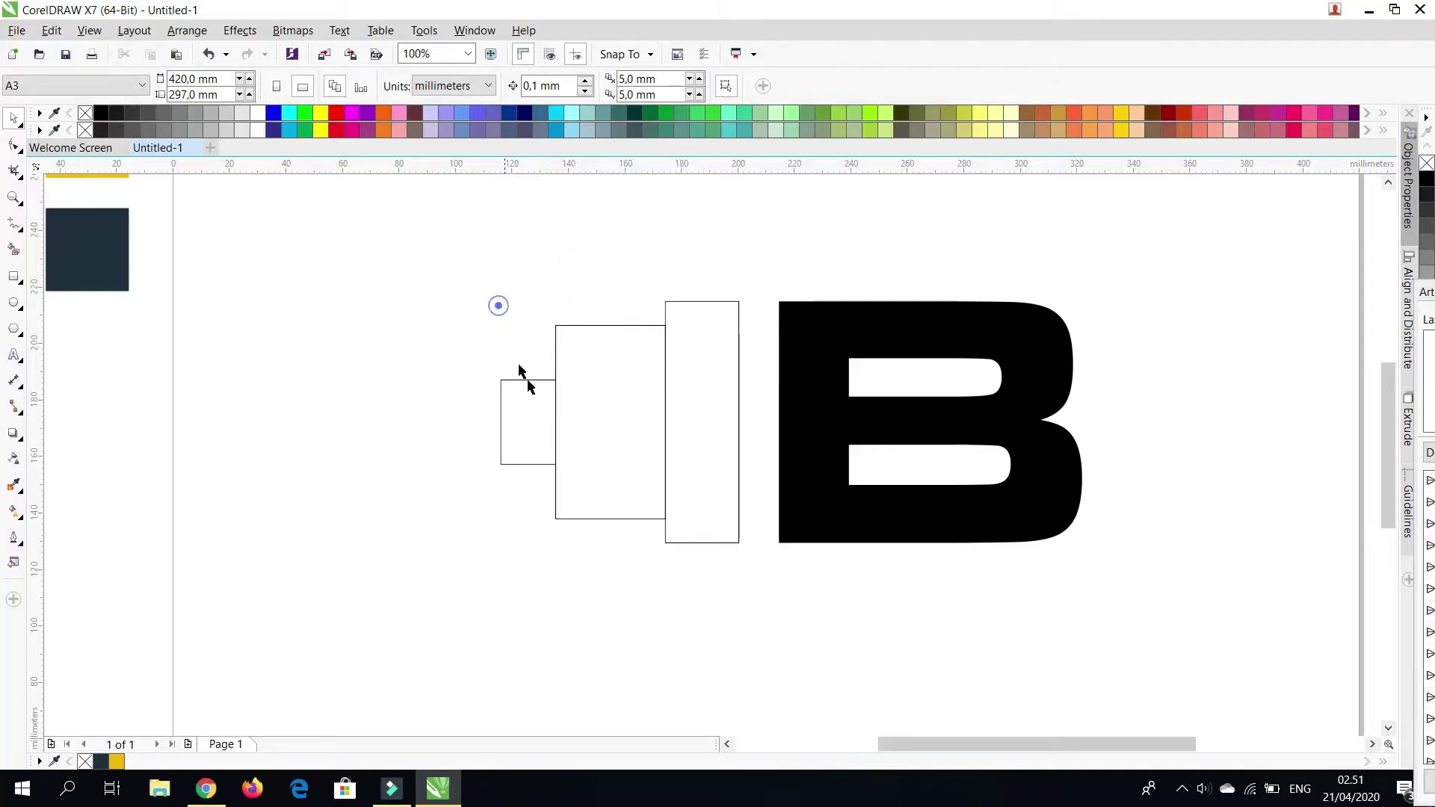
pyautogui.scroll(2, 527, 388)
pyautogui.click(534, 410)
pyautogui.moveTo(554, 439); pyautogui.dragTo(441, 439)
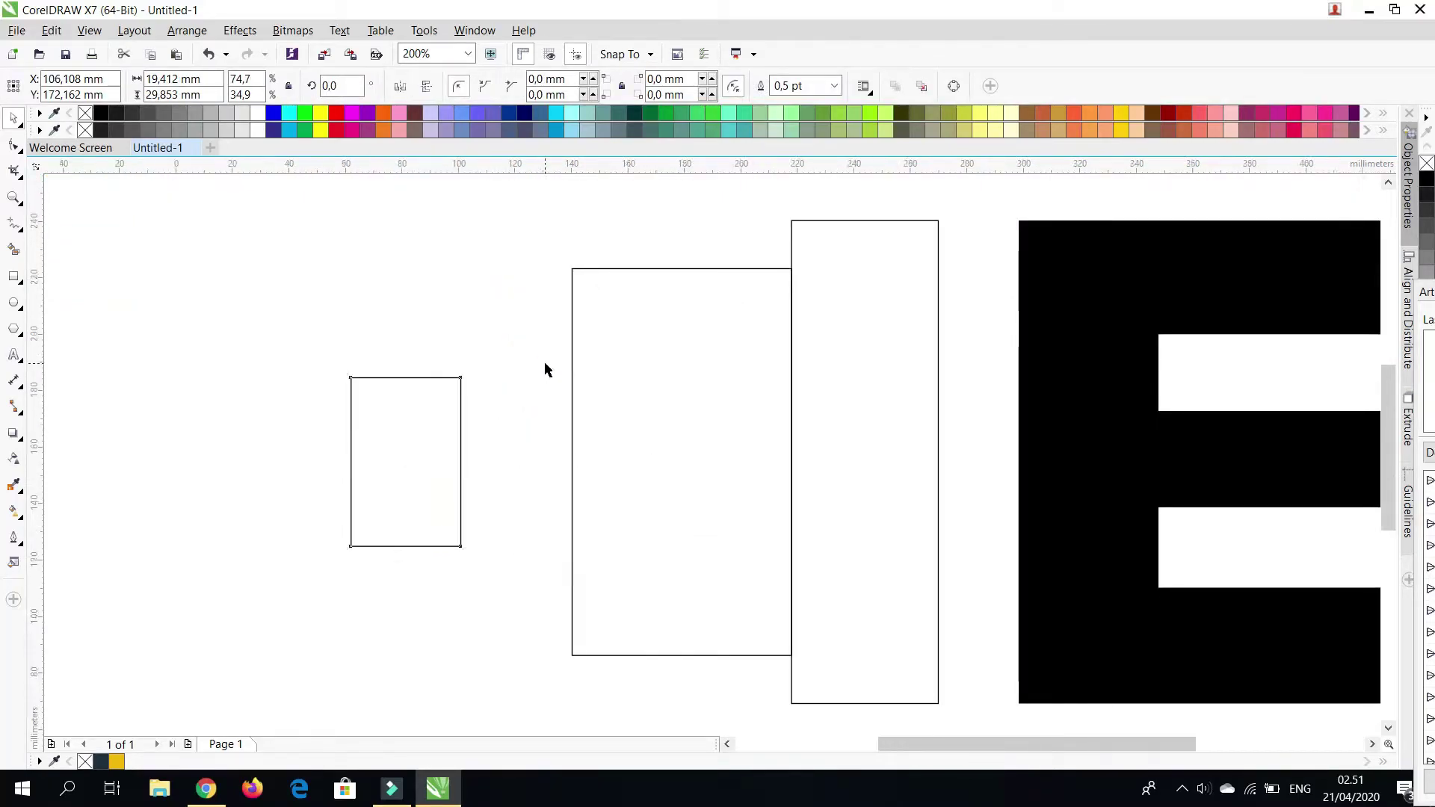
# Convert the middle rectangle to curves
pyautogui.scroll(-2, 545, 368)
pyautogui.click(596, 356)
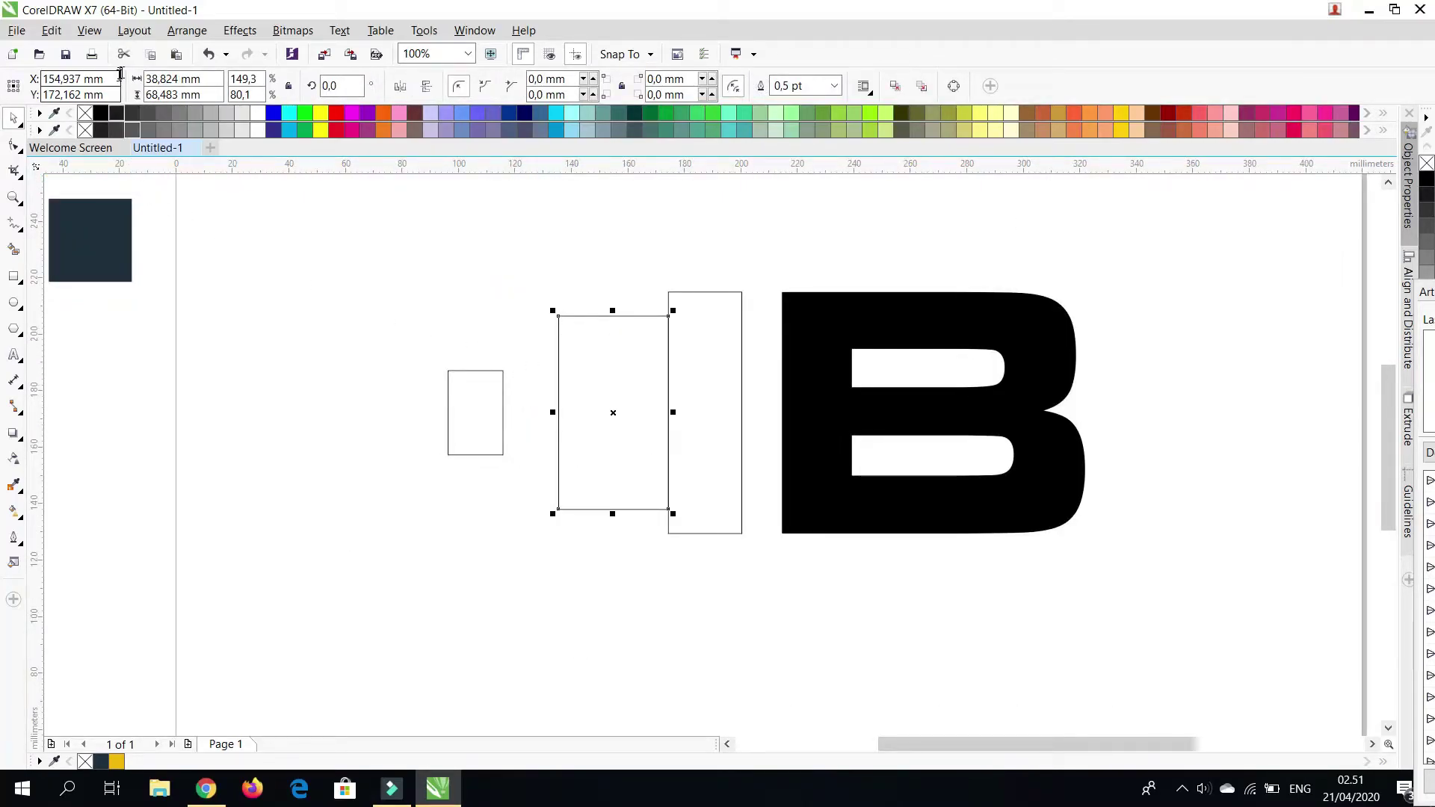
pyautogui.click(187, 31)
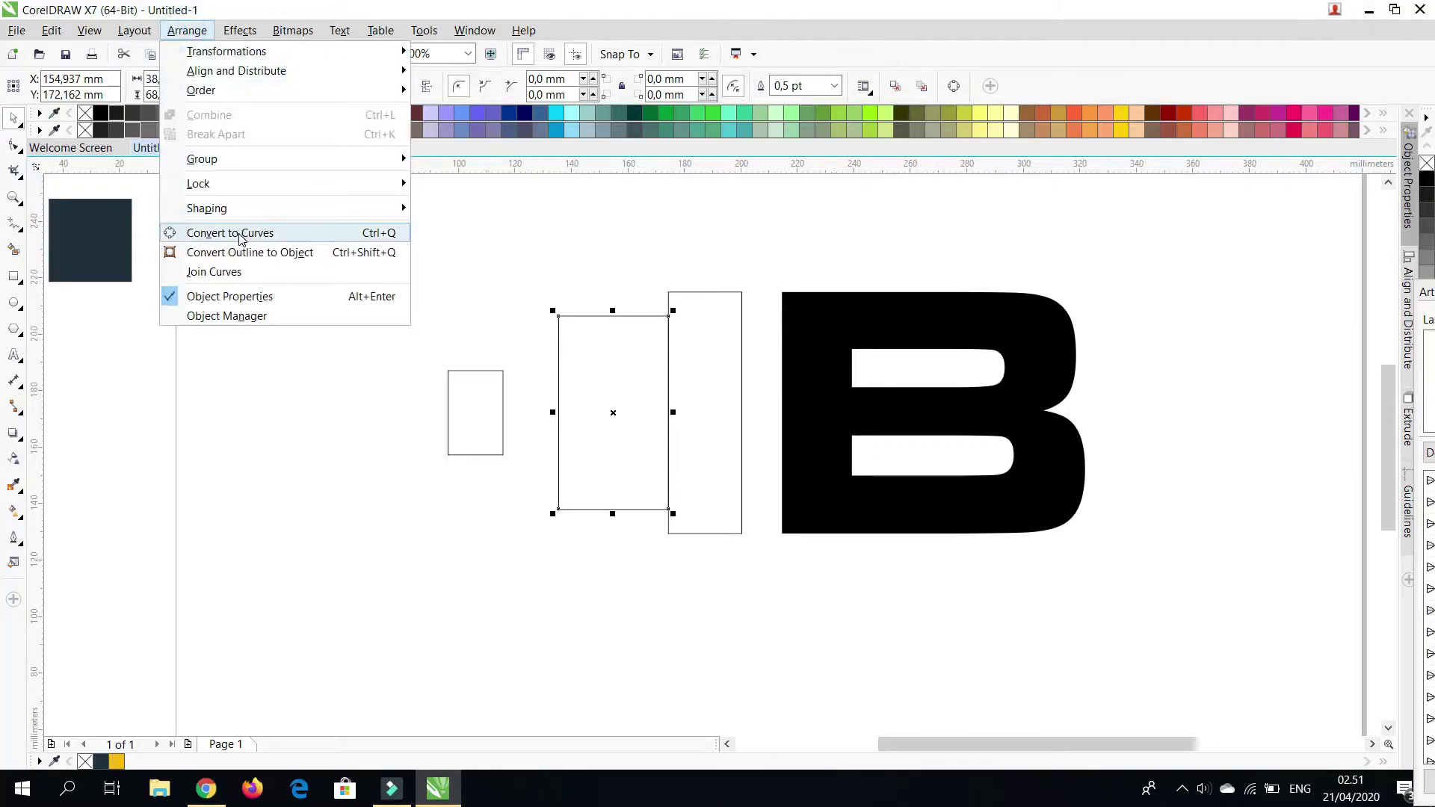
pyautogui.click(232, 232)
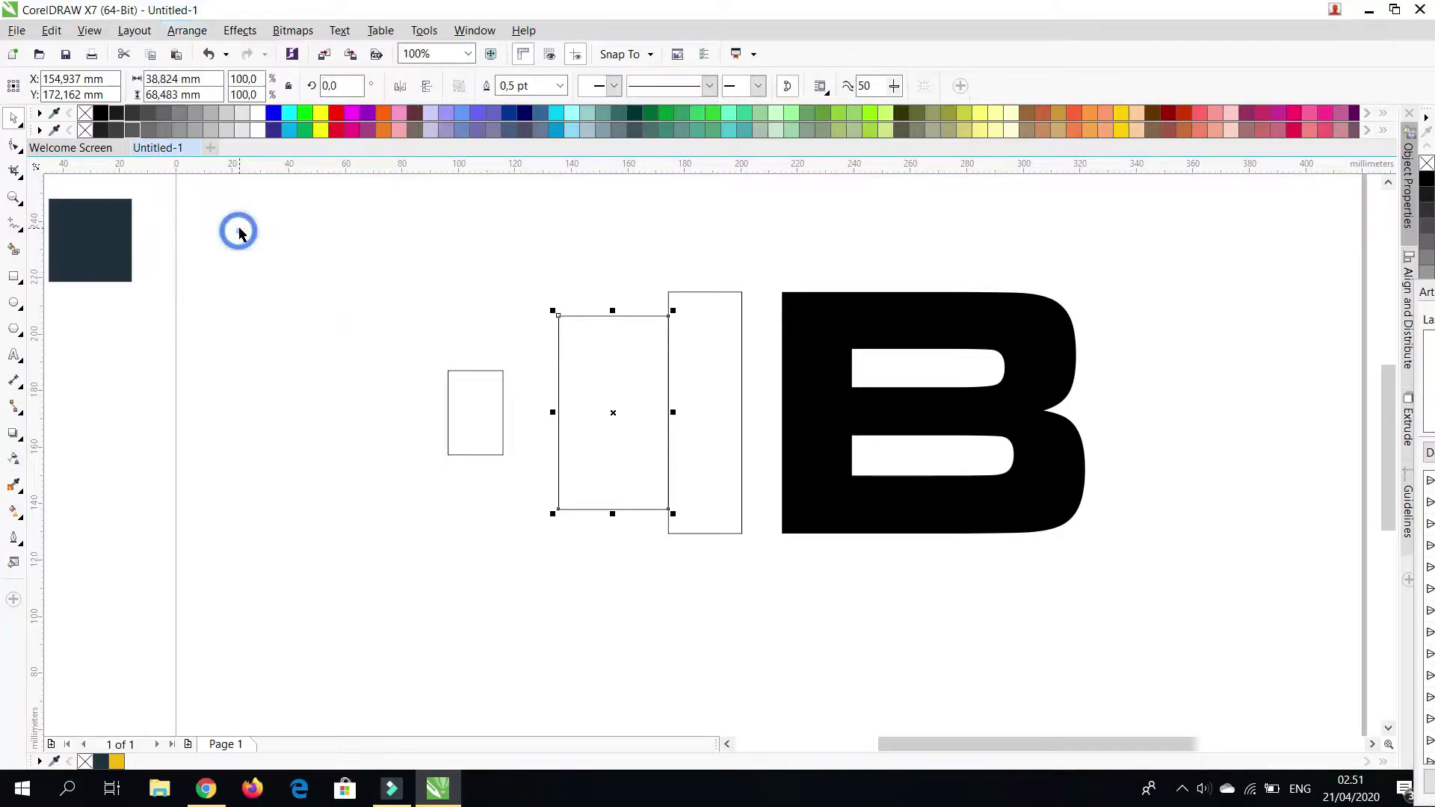
# Convert the middle shape's left edge to a curve and bend it outward into a shallow arc
pyautogui.doubleClick(572, 409)
pyautogui.click(559, 411)
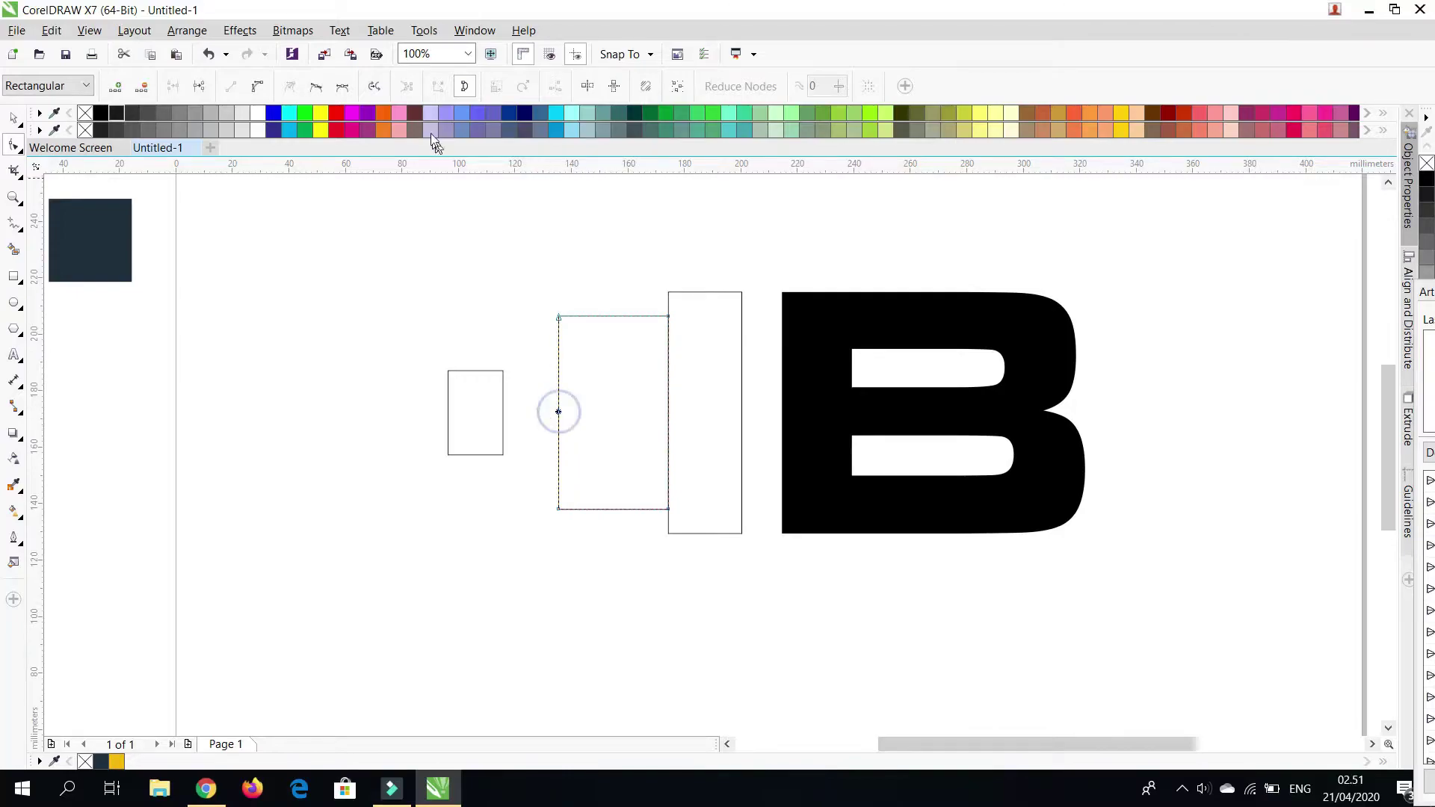
pyautogui.click(258, 88)
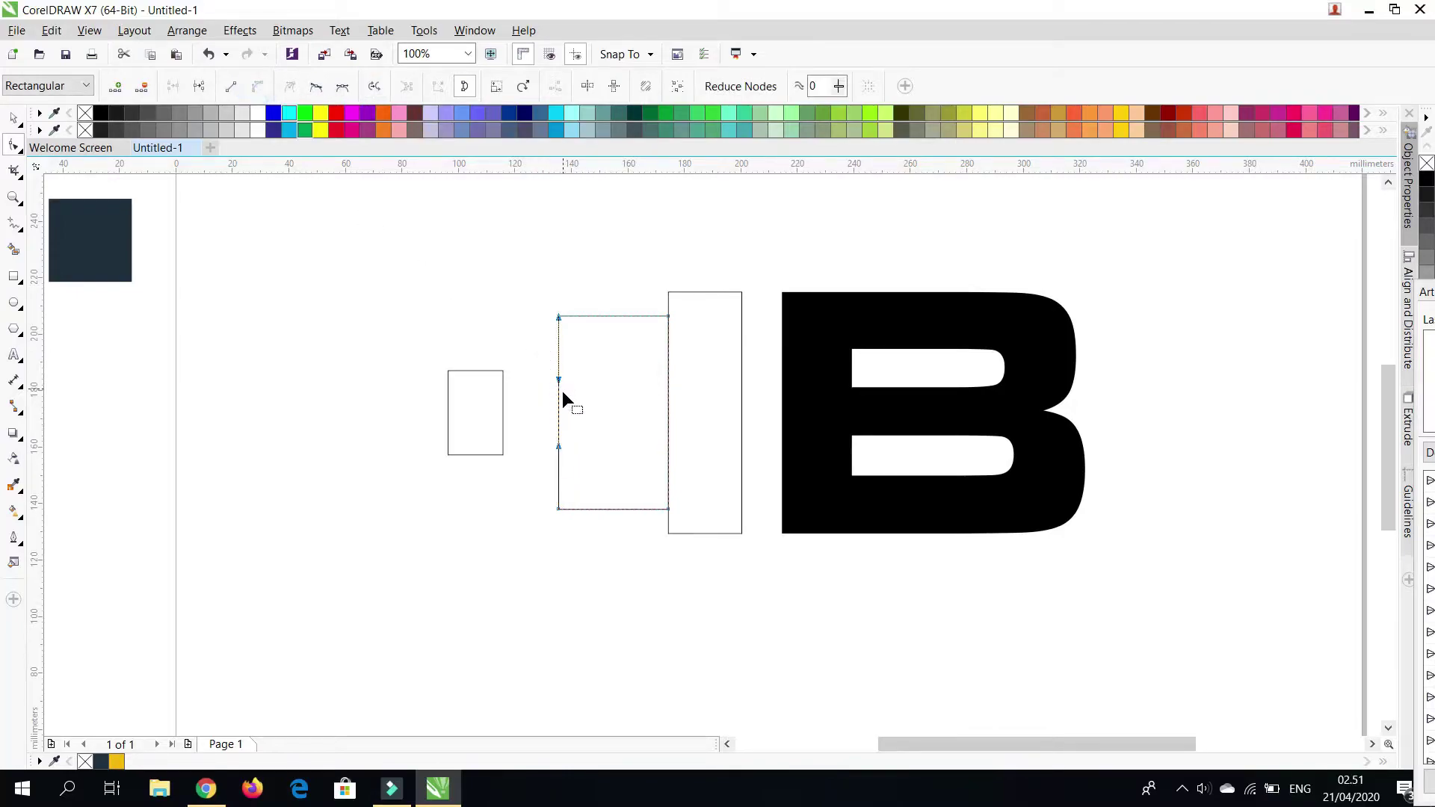
pyautogui.moveTo(558, 413); pyautogui.dragTo(548, 417)
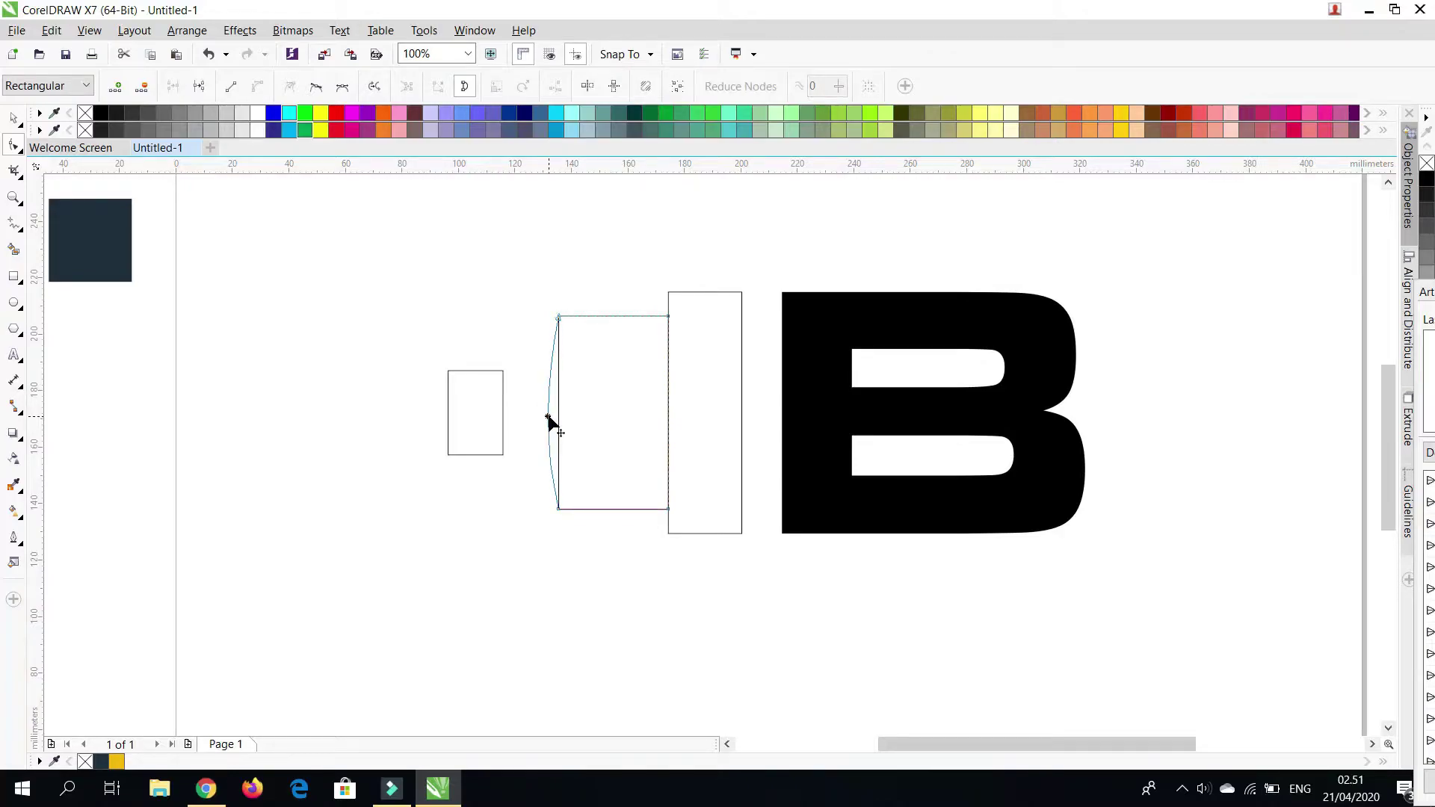
pyautogui.moveTo(548, 417); pyautogui.dragTo(544, 420)
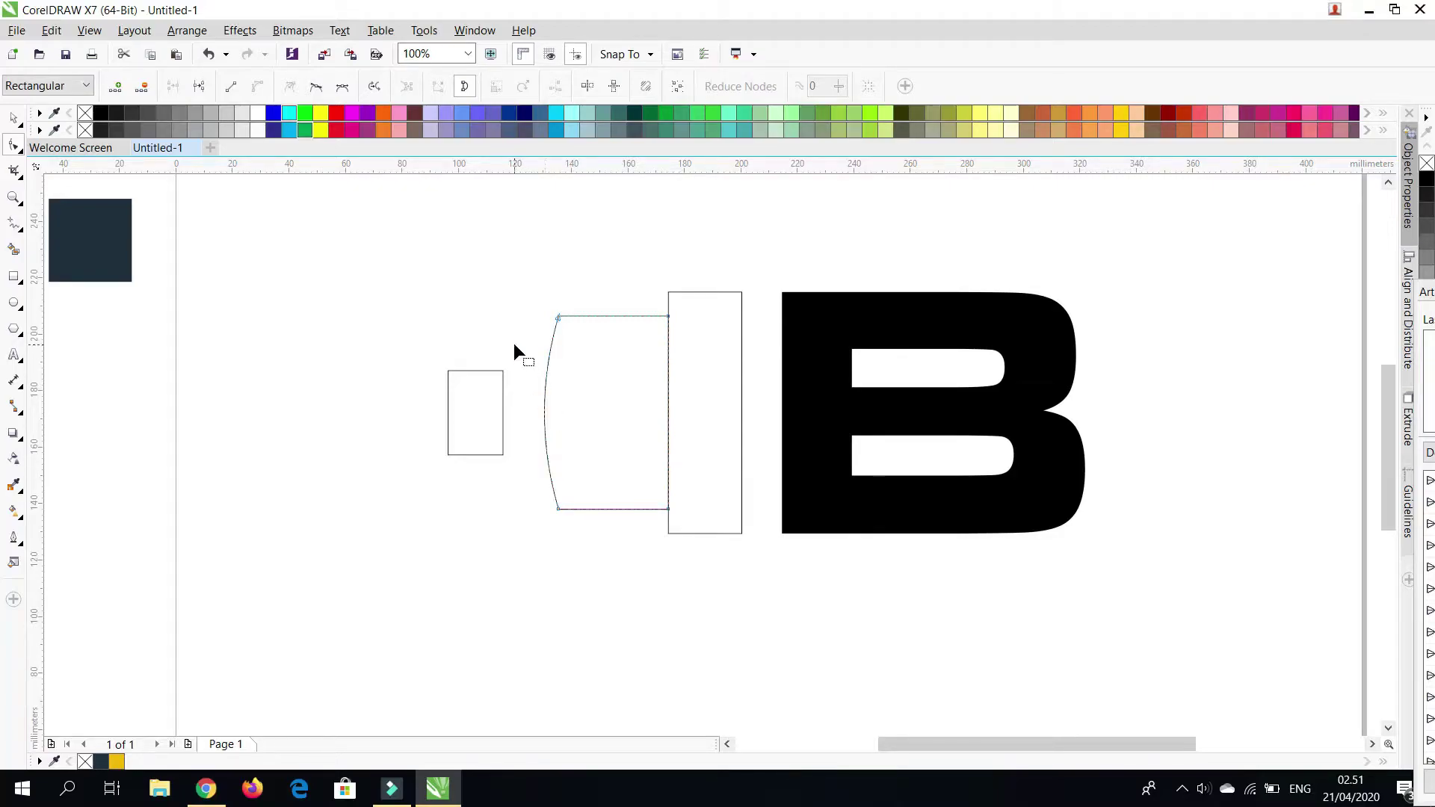
pyautogui.moveTo(523, 291); pyautogui.dragTo(581, 329)
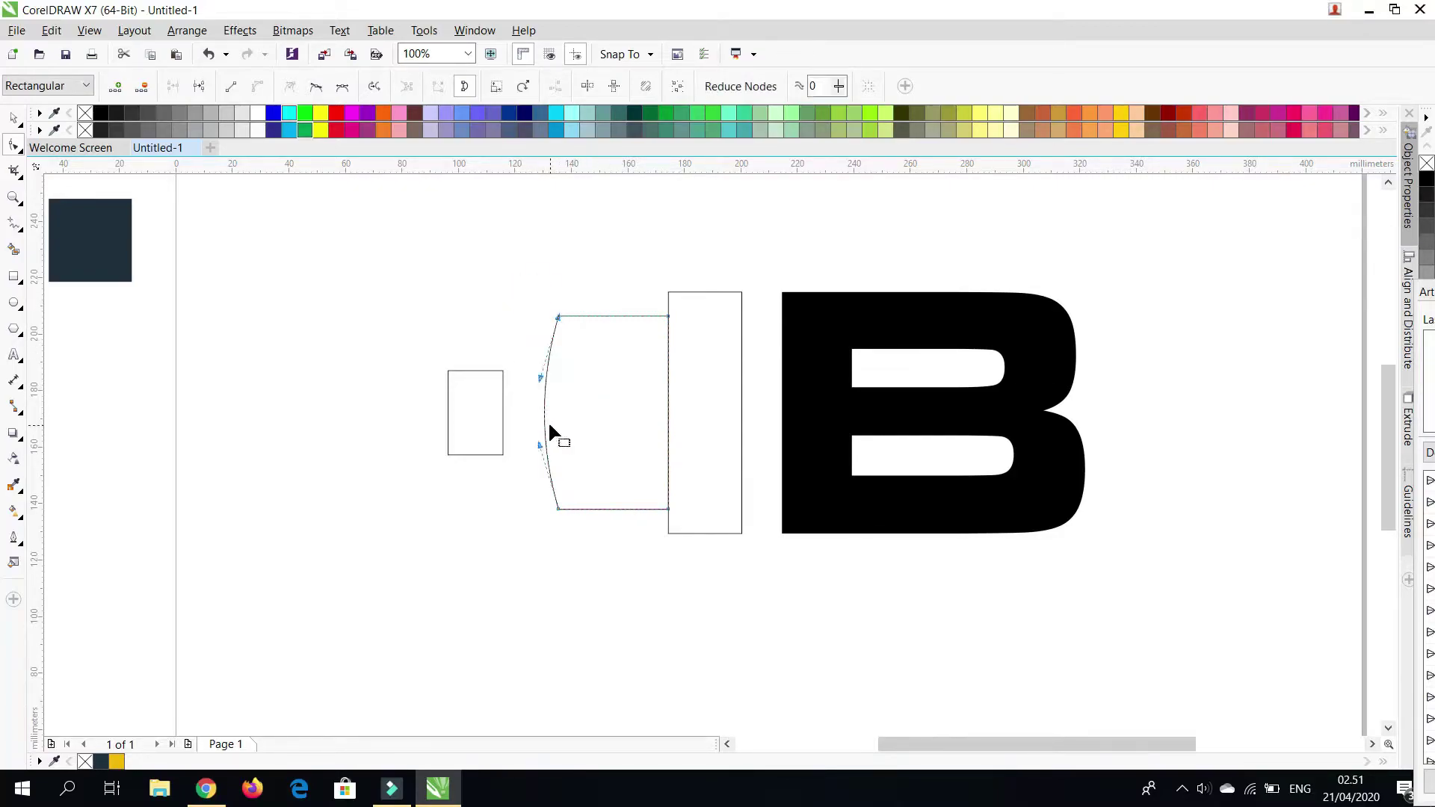
pyautogui.moveTo(545, 423); pyautogui.dragTo(538, 424)
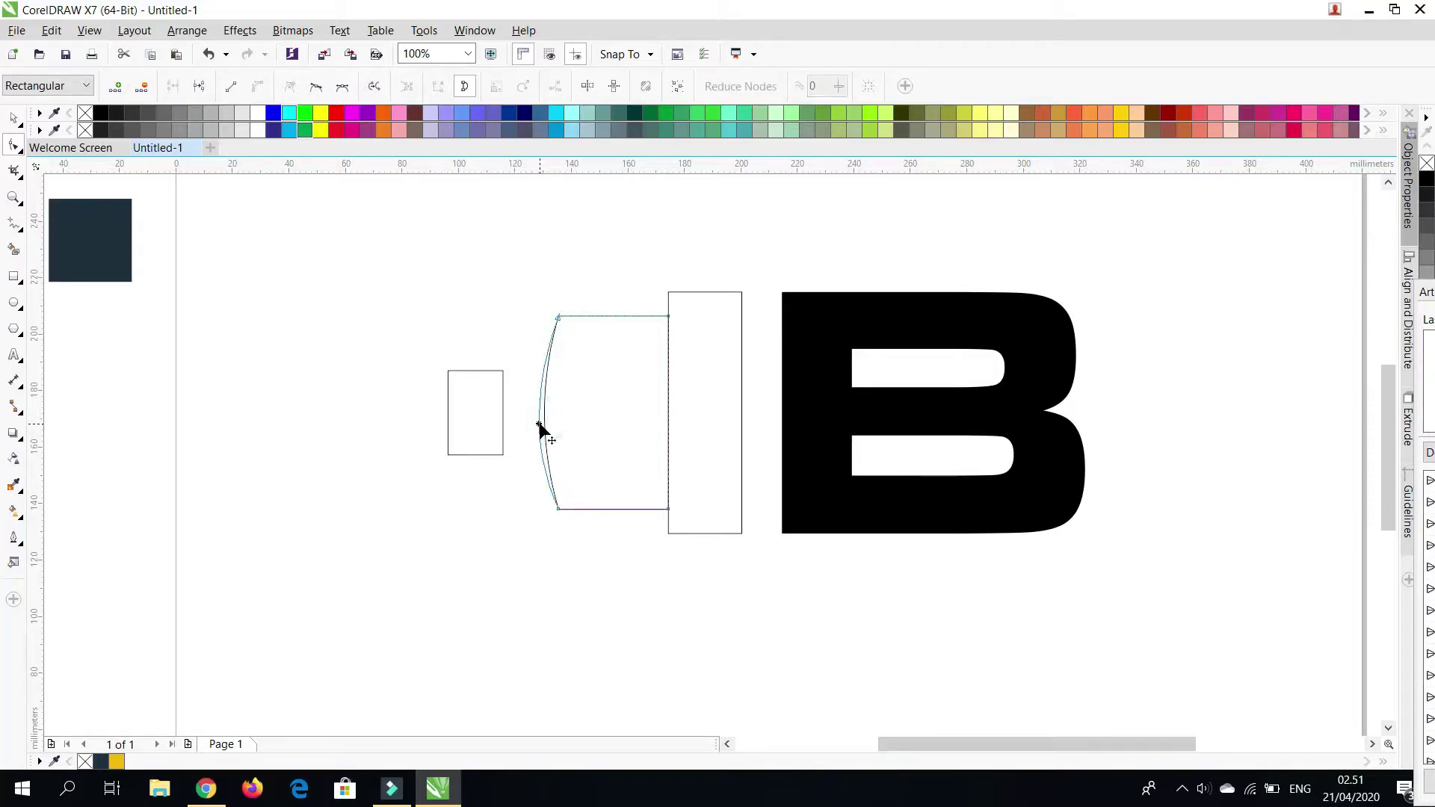
pyautogui.press('space')
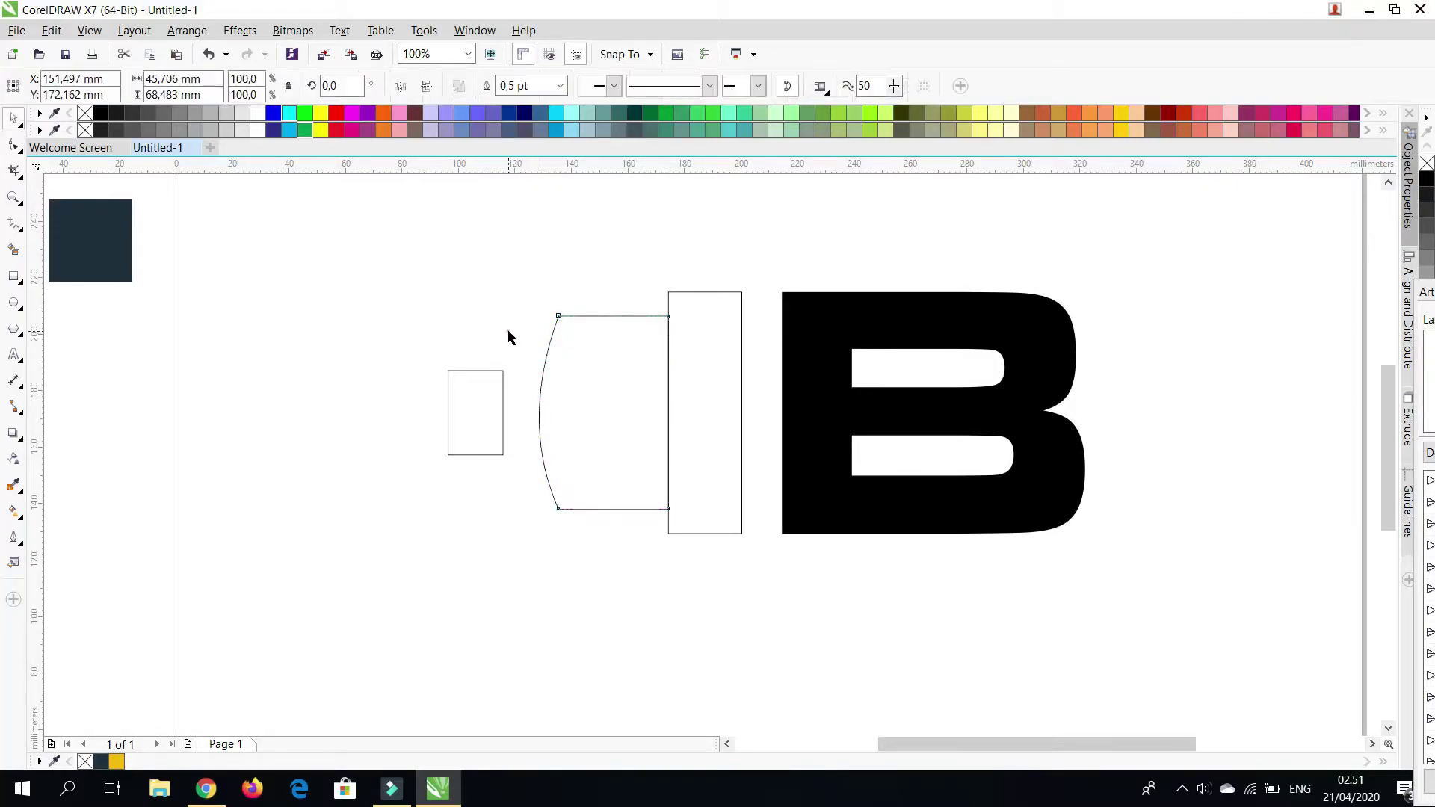
pyautogui.click(509, 329)
pyautogui.hotkey('ctrl', 'z')
pyautogui.click(498, 332)
# Move the small rectangle right so that it slightly overlaps the middle shape's curved edge
pyautogui.scroll(-1, 601, 414)
pyautogui.scroll(1, 581, 398)
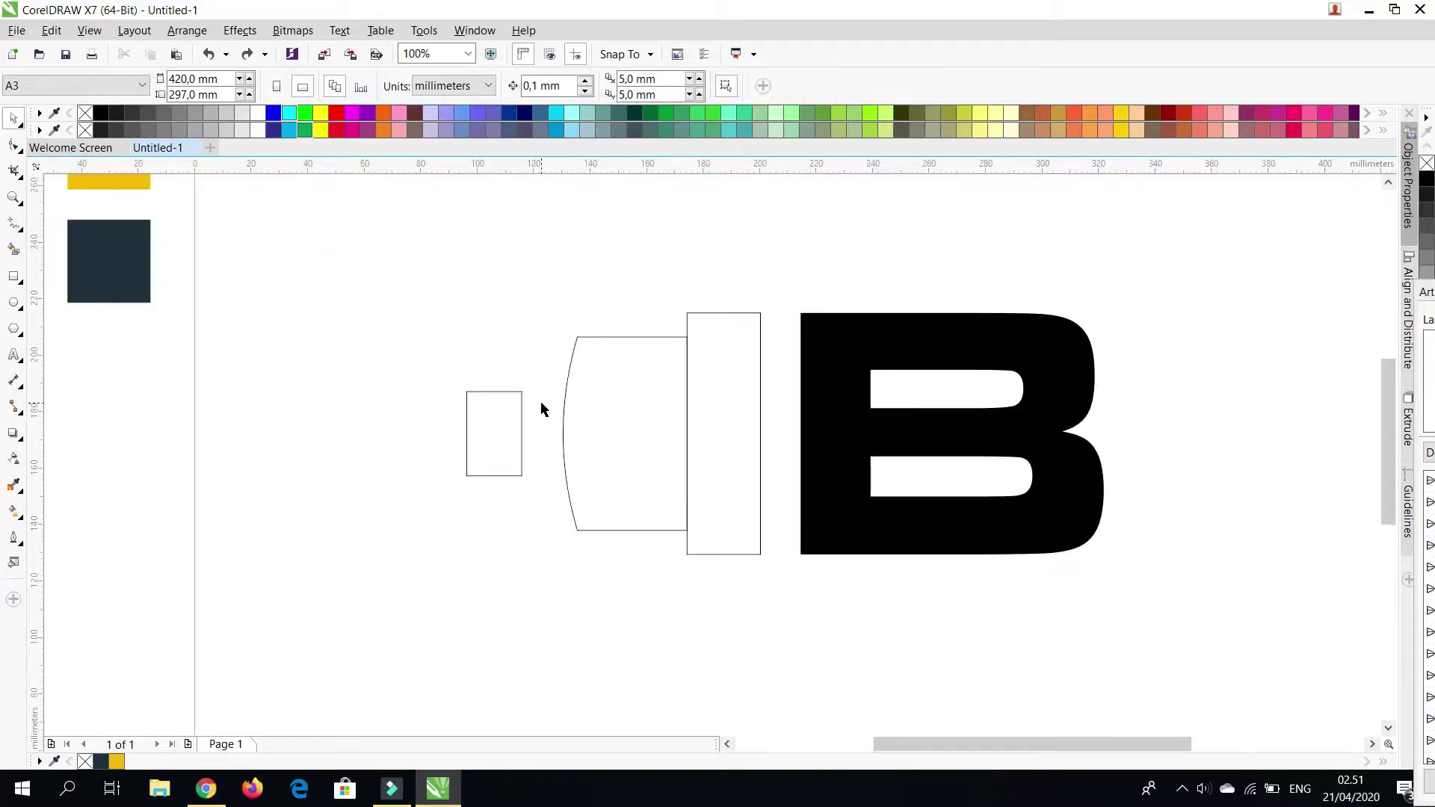
pyautogui.click(501, 392)
pyautogui.moveTo(522, 434); pyautogui.dragTo(570, 430)
pyautogui.click(474, 317)
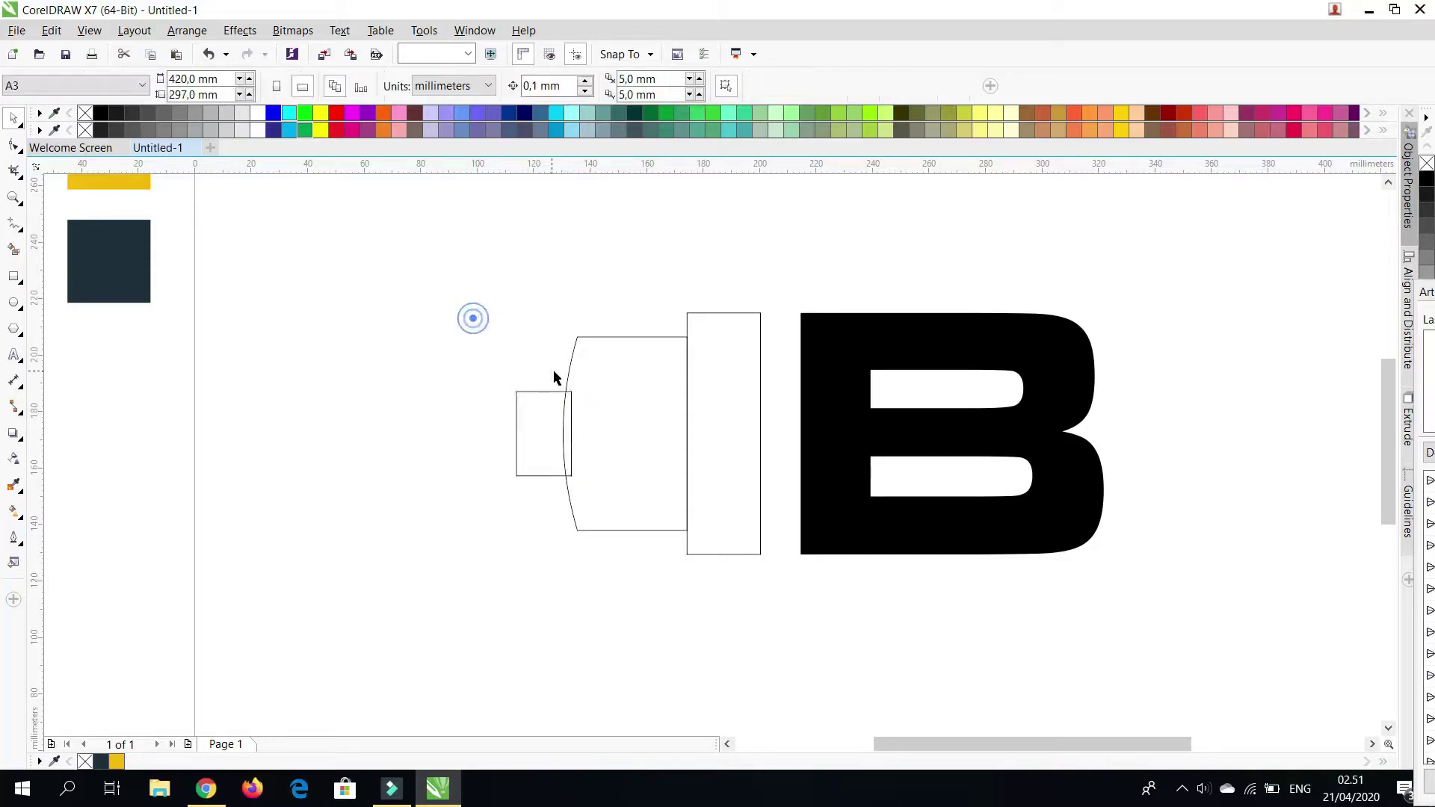
pyautogui.scroll(-1, 557, 389)
pyautogui.scroll(1, 499, 314)
pyautogui.moveTo(412, 240); pyautogui.dragTo(757, 661)
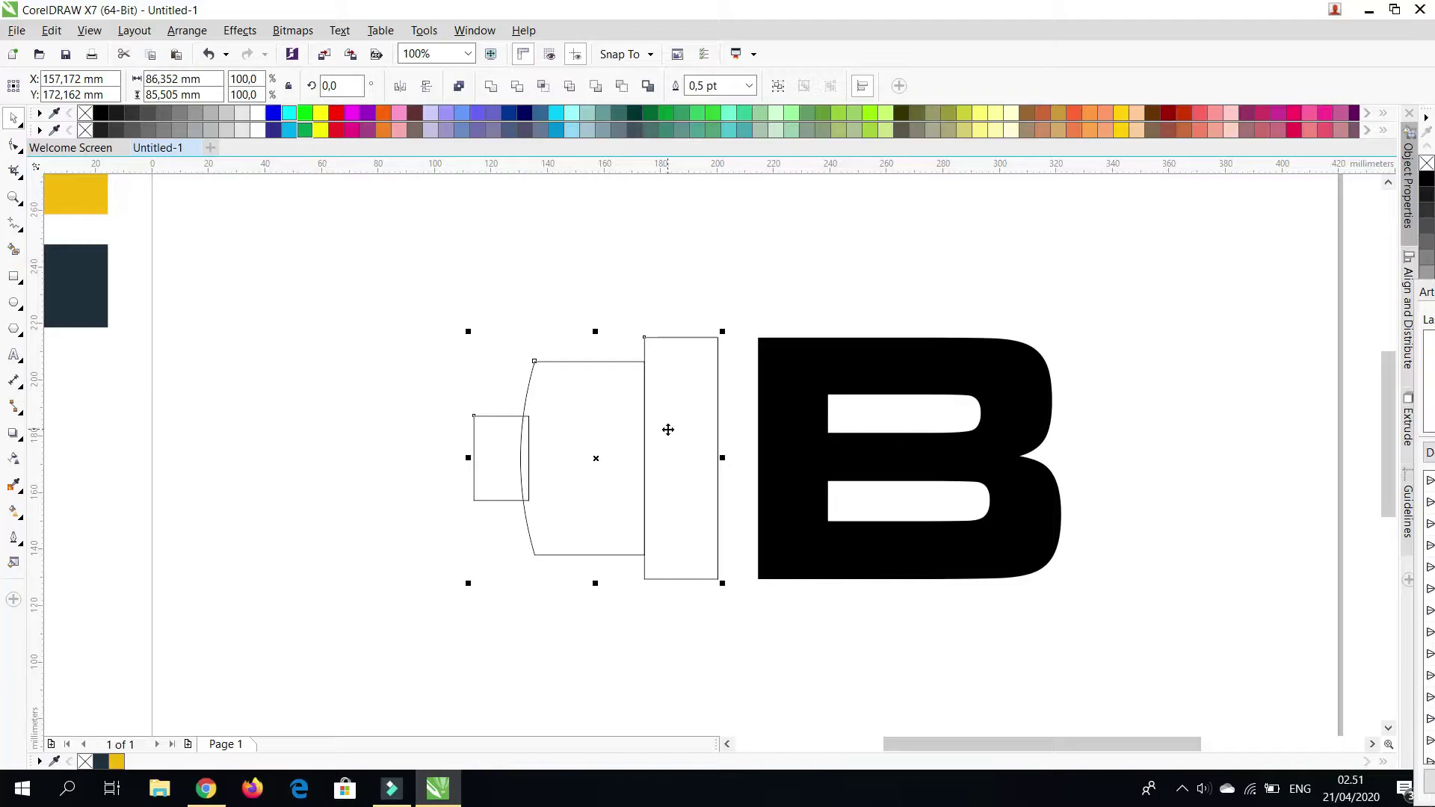
pyautogui.scroll(-1, 647, 383)
pyautogui.click(522, 297)
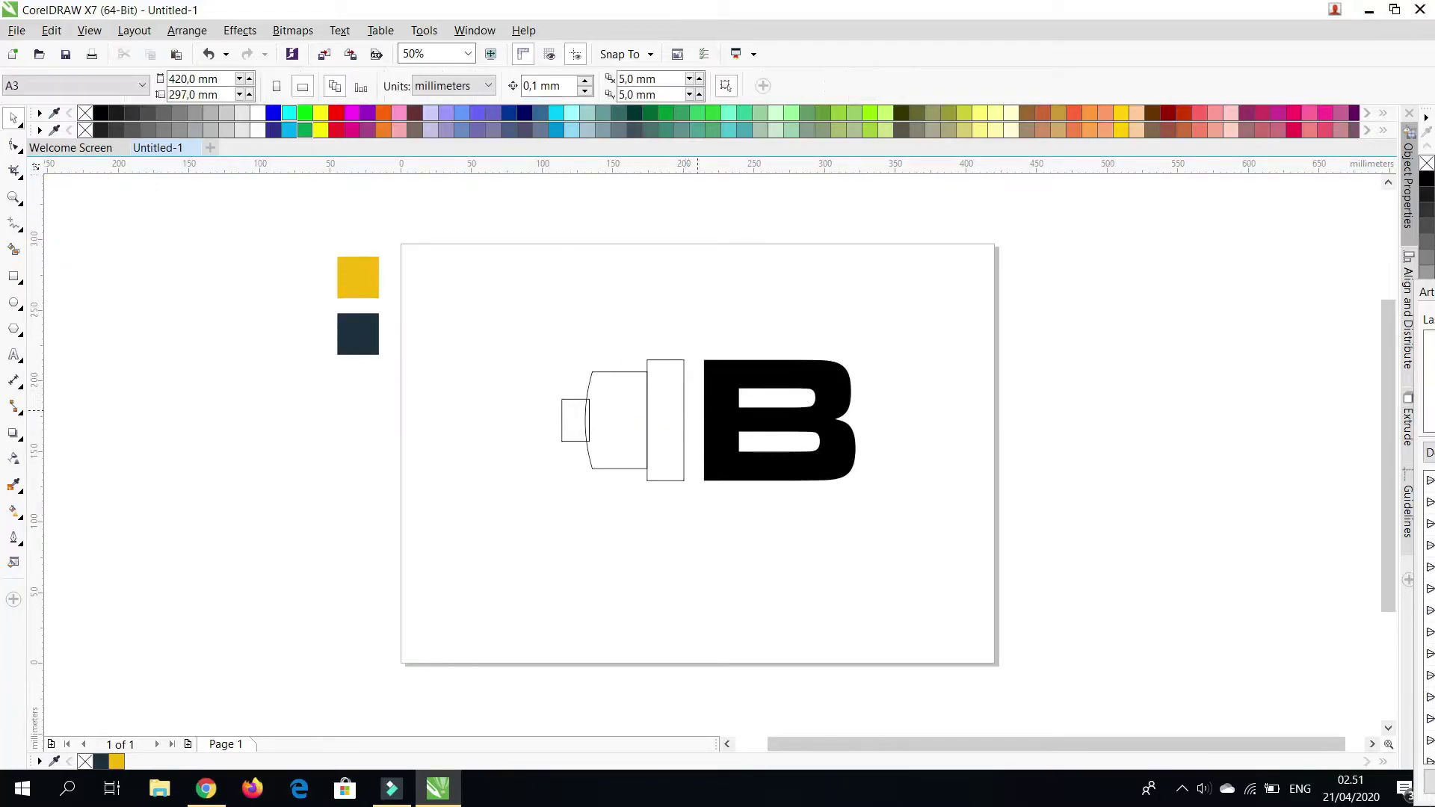
pyautogui.scroll(1, 706, 411)
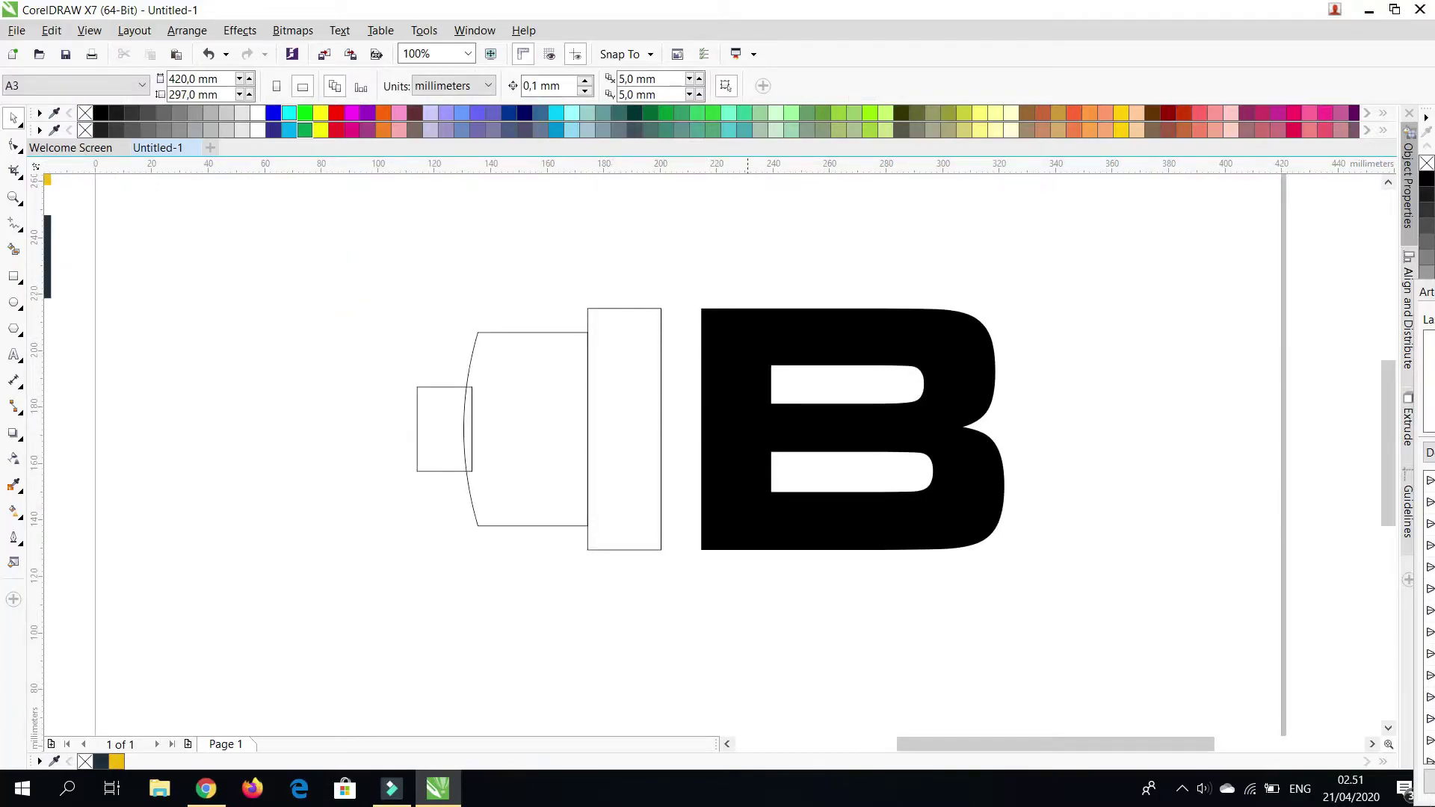
pyautogui.scroll(-1, 587, 439)
pyautogui.scroll(1, 640, 411)
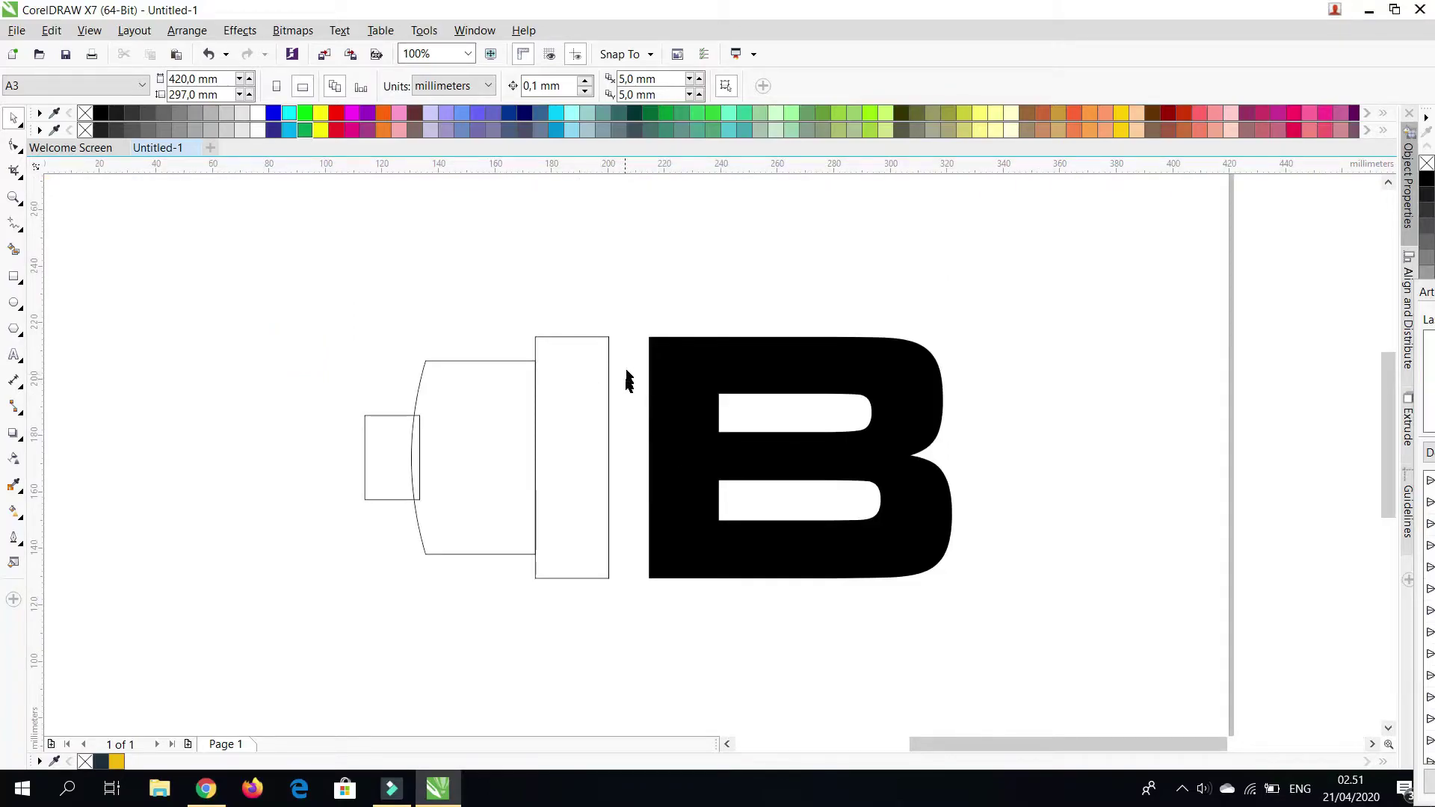
pyautogui.scroll(-1, 619, 430)
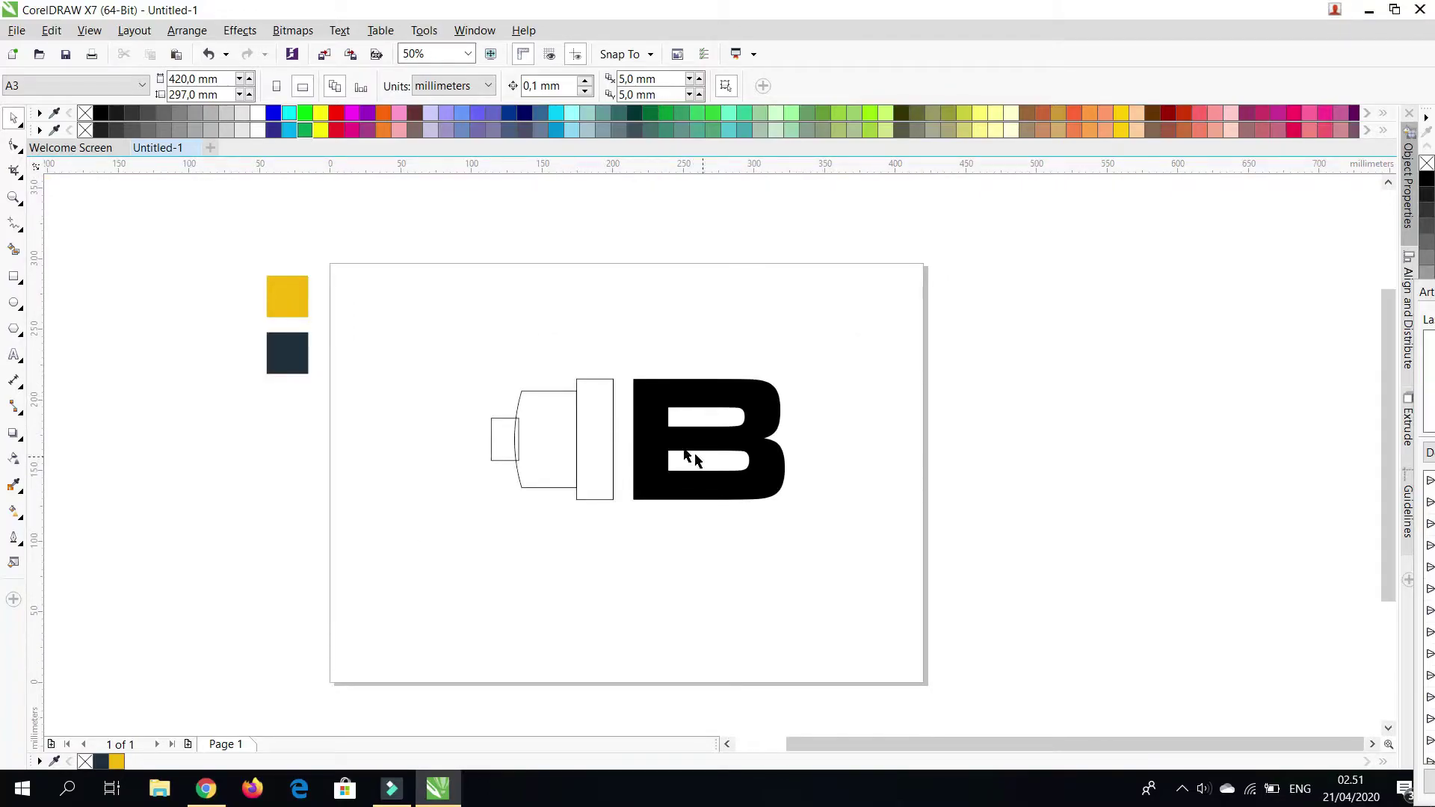
pyautogui.scroll(1, 613, 389)
pyautogui.moveTo(372, 349); pyautogui.dragTo(485, 531)
pyautogui.moveTo(362, 266); pyautogui.dragTo(472, 376)
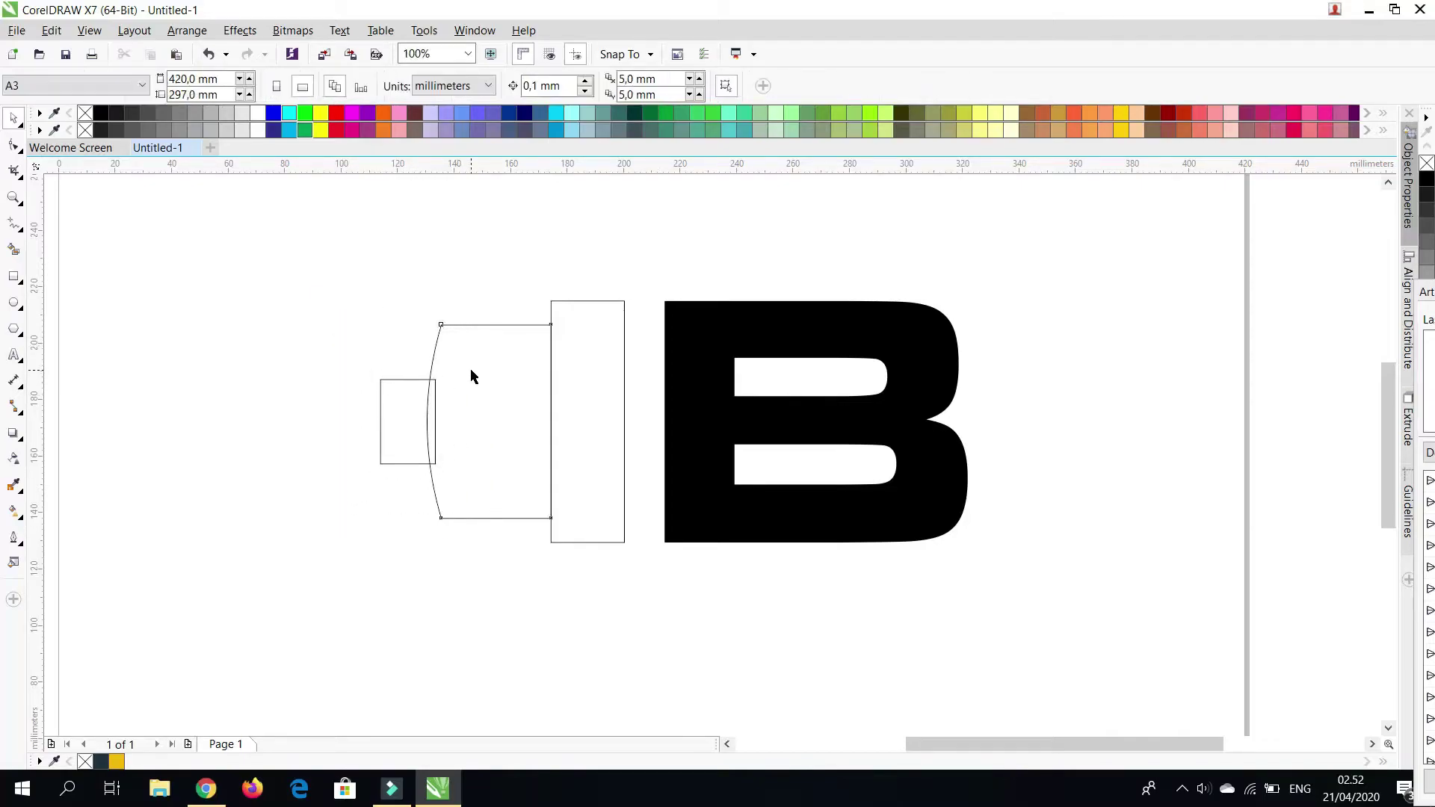
# Round the two left corners of the tall rectangle beside the B with the Shape tool
pyautogui.click(596, 320)
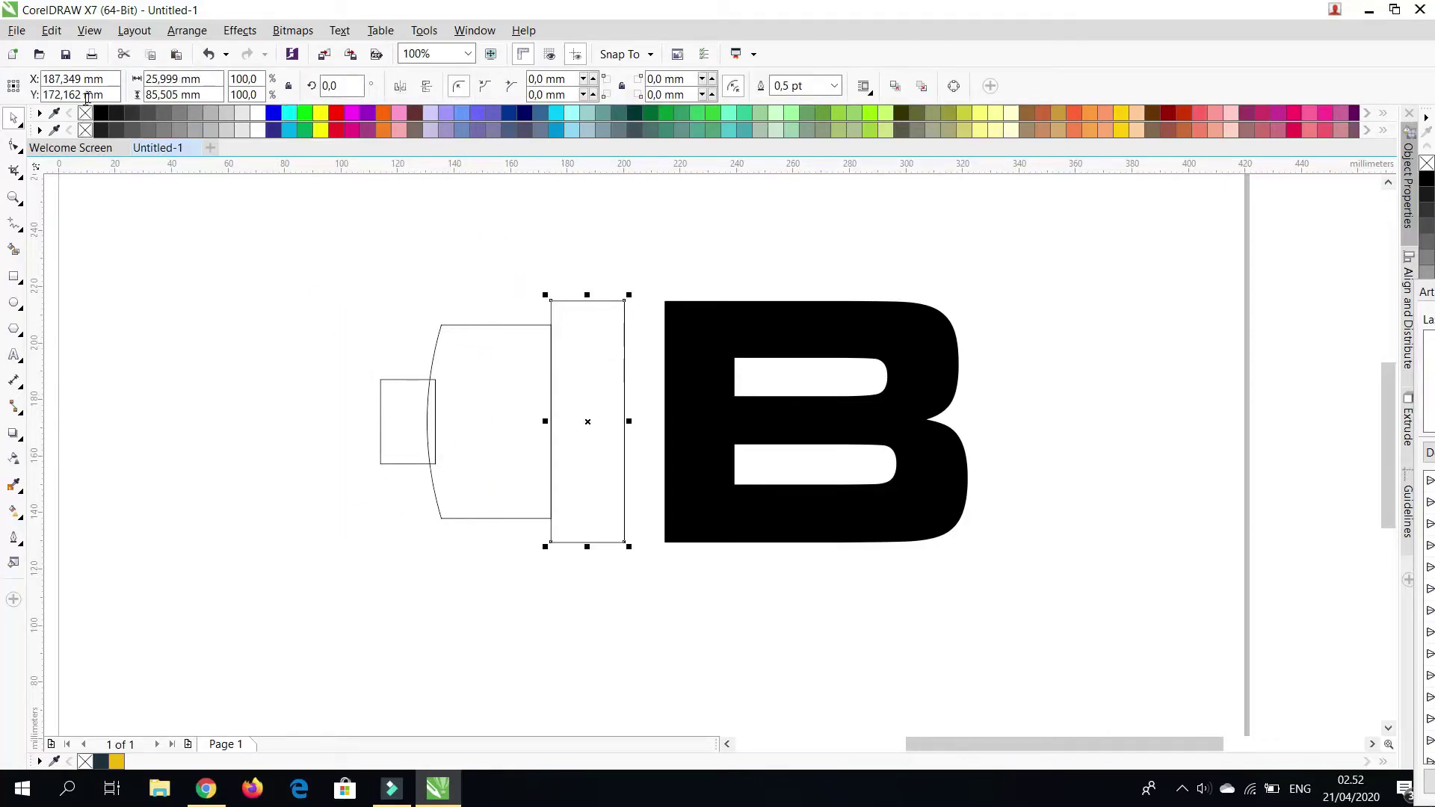
pyautogui.click(15, 146)
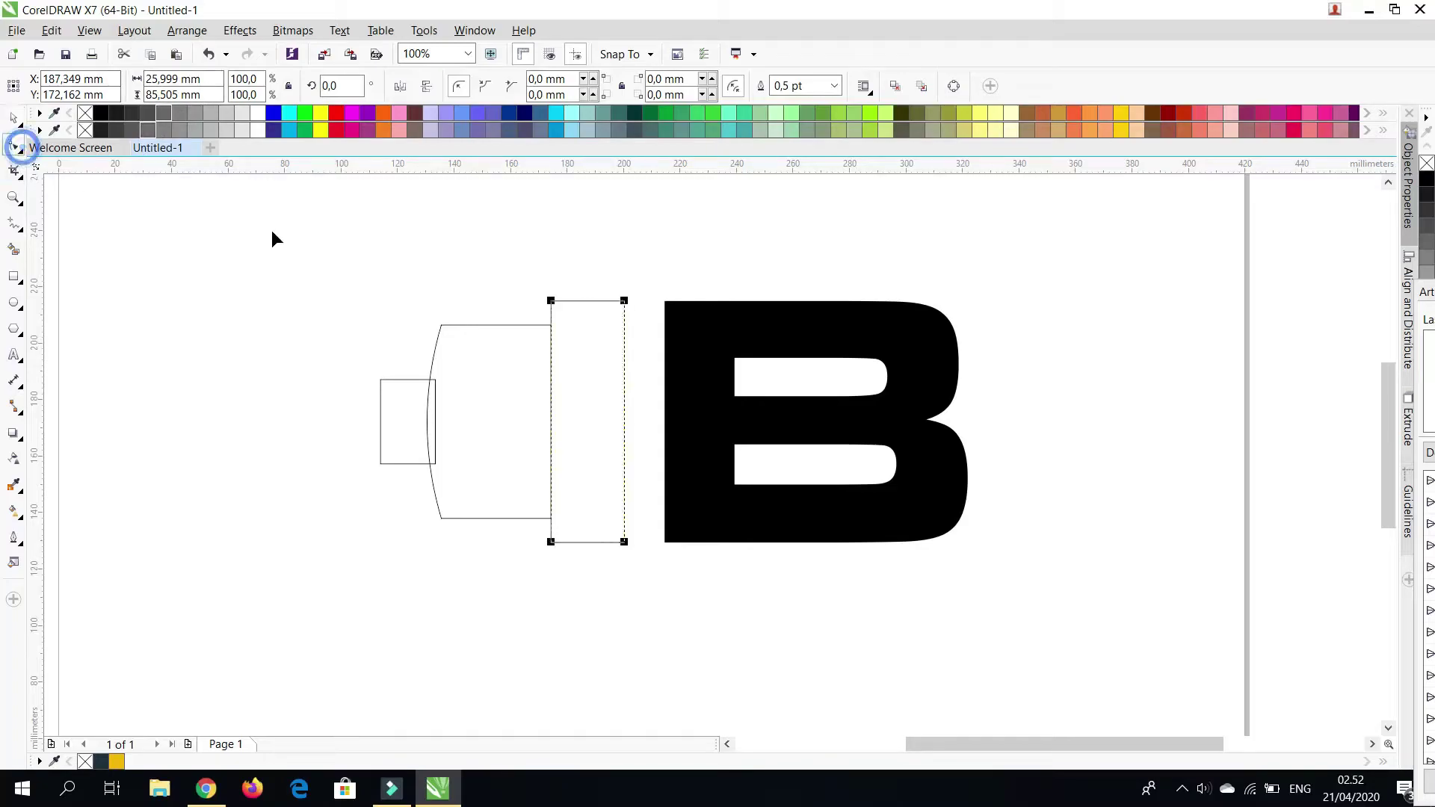
pyautogui.click(551, 301)
pyautogui.click(551, 543)
pyautogui.moveTo(552, 302); pyautogui.dragTo(561, 298)
pyautogui.click(545, 269)
pyautogui.scroll(-1, 576, 403)
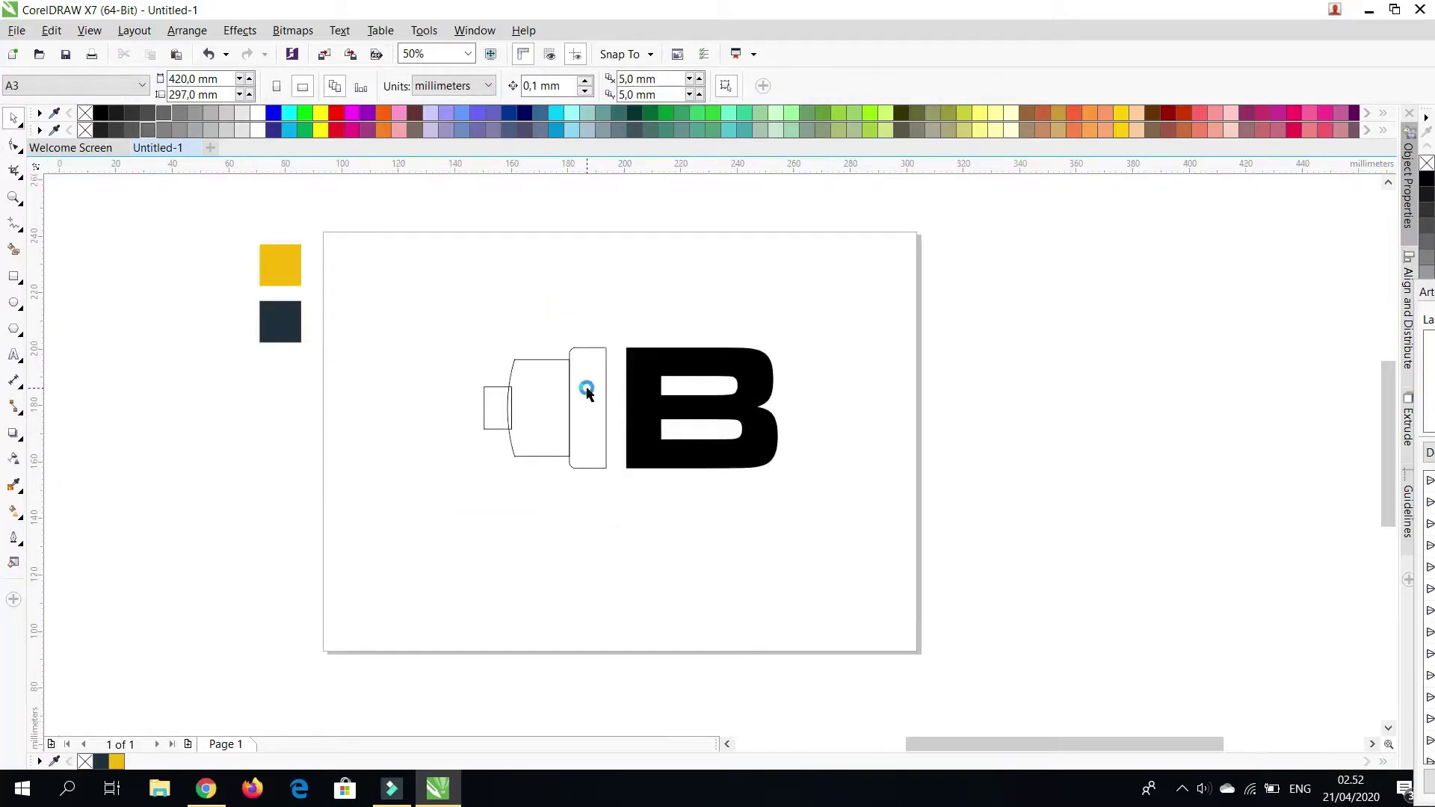
pyautogui.scroll(1, 587, 390)
pyautogui.scroll(-1, 477, 353)
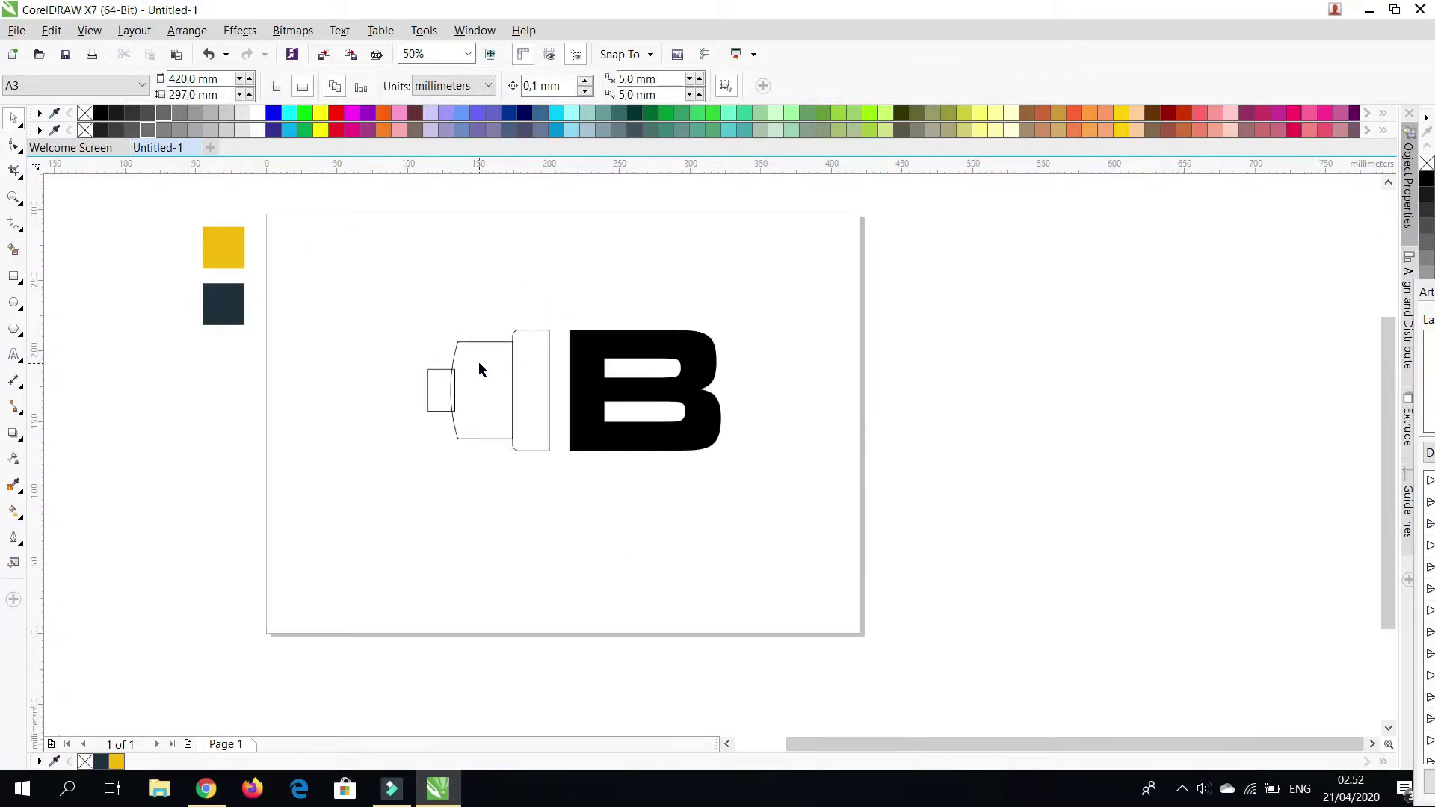
# Narrow the middle shape from its left side to about 41 mm wide and shift the small rectangle right to keep overlapping it
pyautogui.click(405, 323)
pyautogui.scroll(1, 456, 390)
pyautogui.click(459, 370)
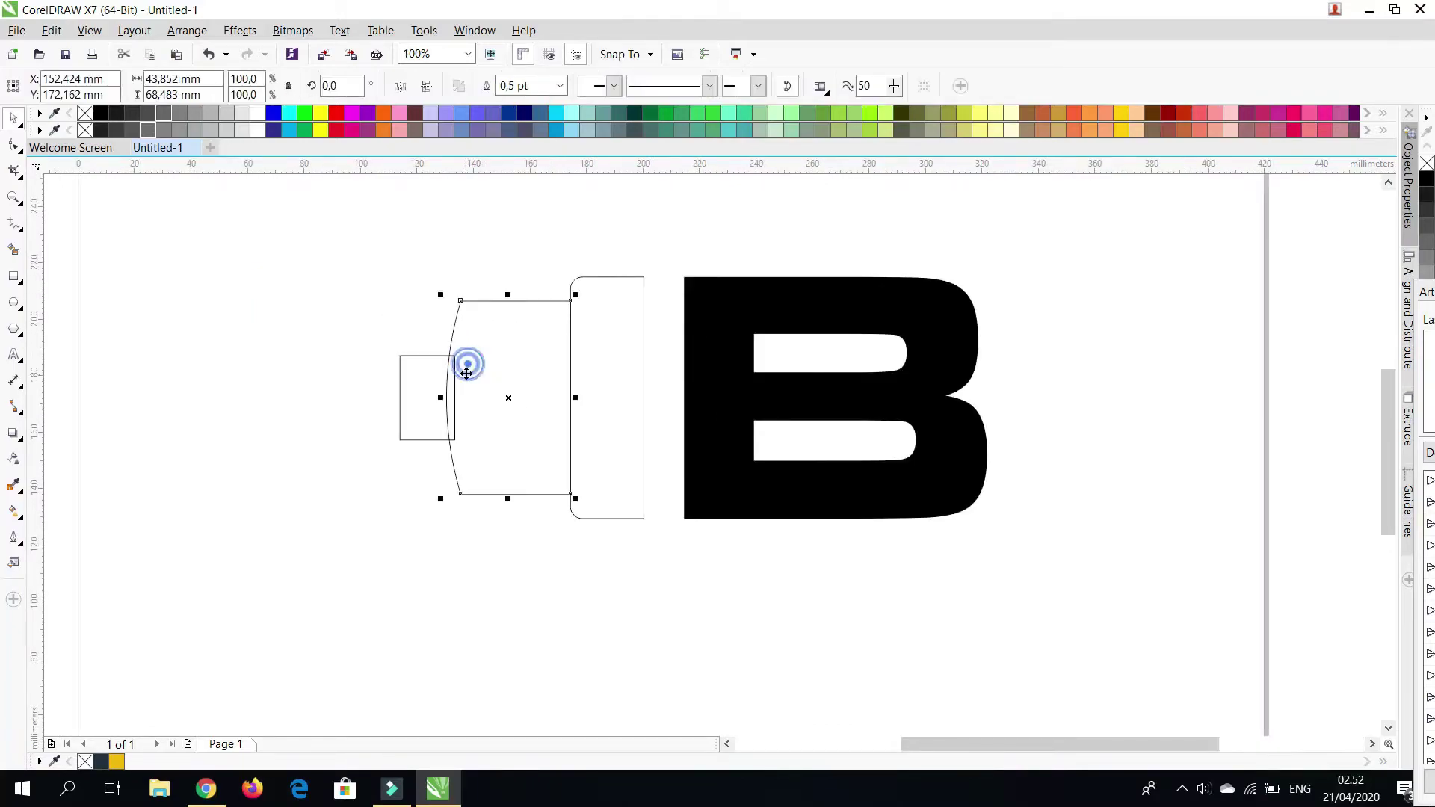
pyautogui.moveTo(441, 397)
pyautogui.mouseDown()
pyautogui.moveTo(453, 397)
pyautogui.moveTo(427, 388)
pyautogui.mouseUp()
pyautogui.click(369, 289)
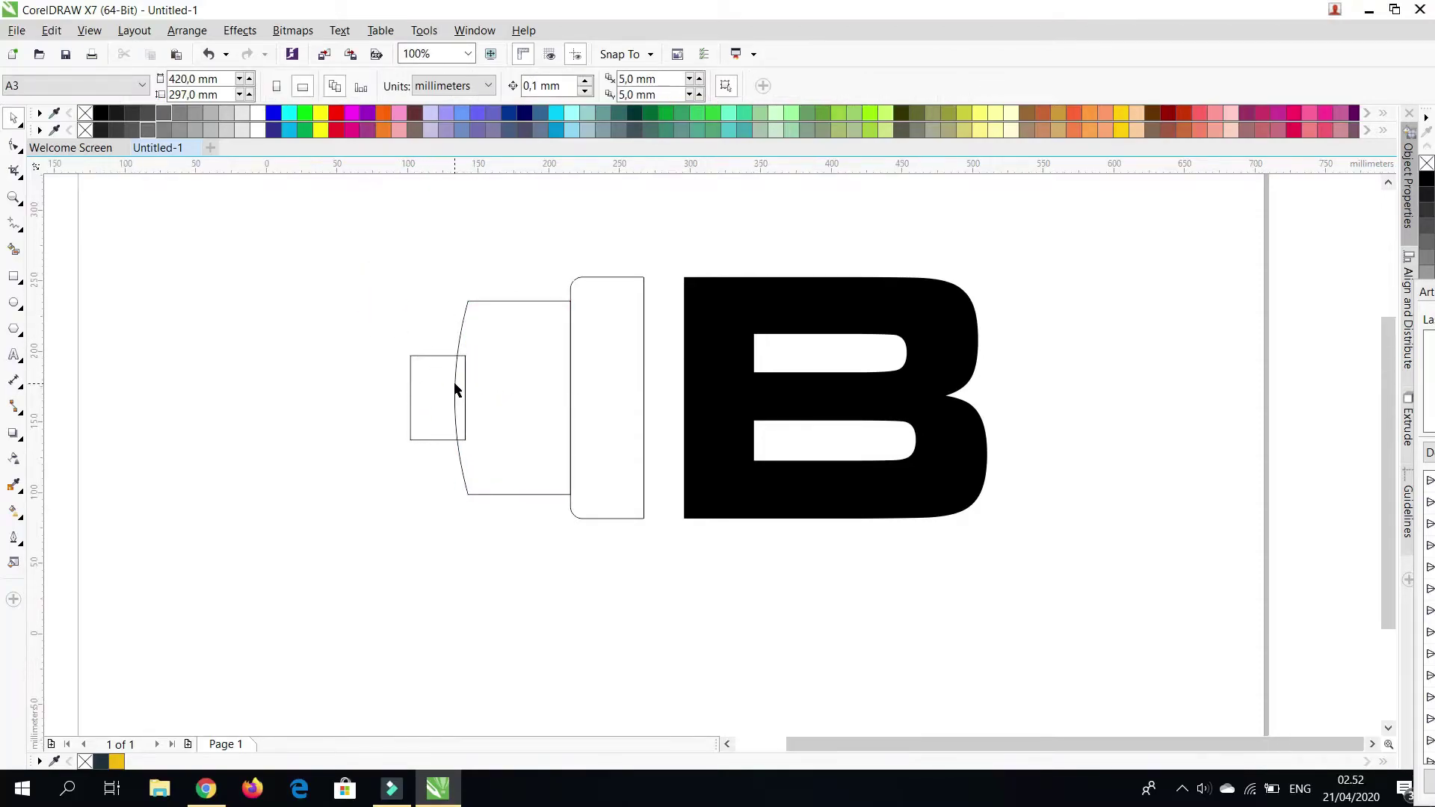
# Fill the three stepped shapes beside the B with black and remove their outlines
pyautogui.scroll(-1, 456, 390)
pyautogui.scroll(1, 621, 389)
pyautogui.scroll(-1, 578, 346)
pyautogui.moveTo(343, 253); pyautogui.dragTo(548, 476)
pyautogui.moveTo(374, 224); pyautogui.dragTo(707, 457)
pyautogui.click(101, 112)
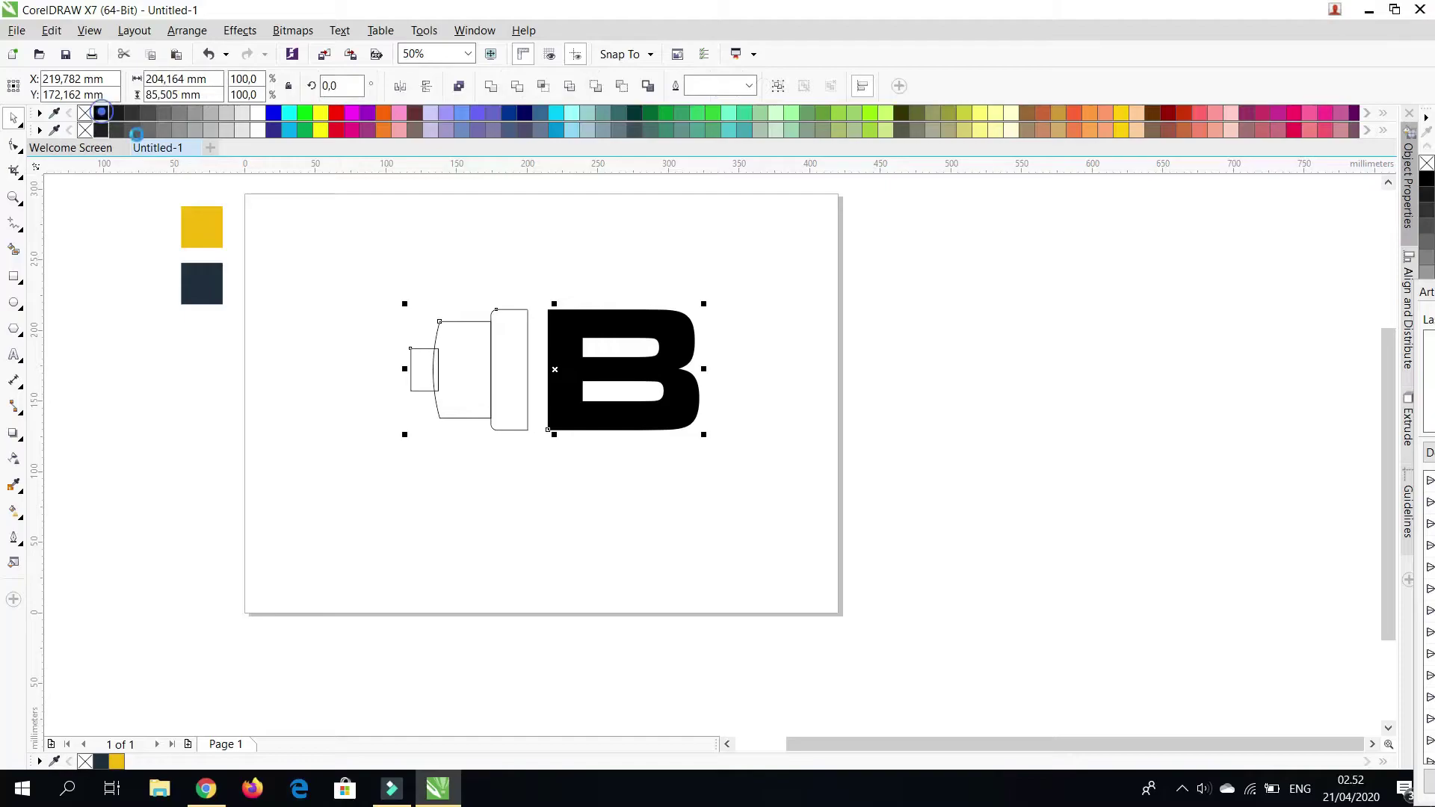
pyautogui.click(439, 227)
pyautogui.moveTo(368, 247); pyautogui.dragTo(562, 500)
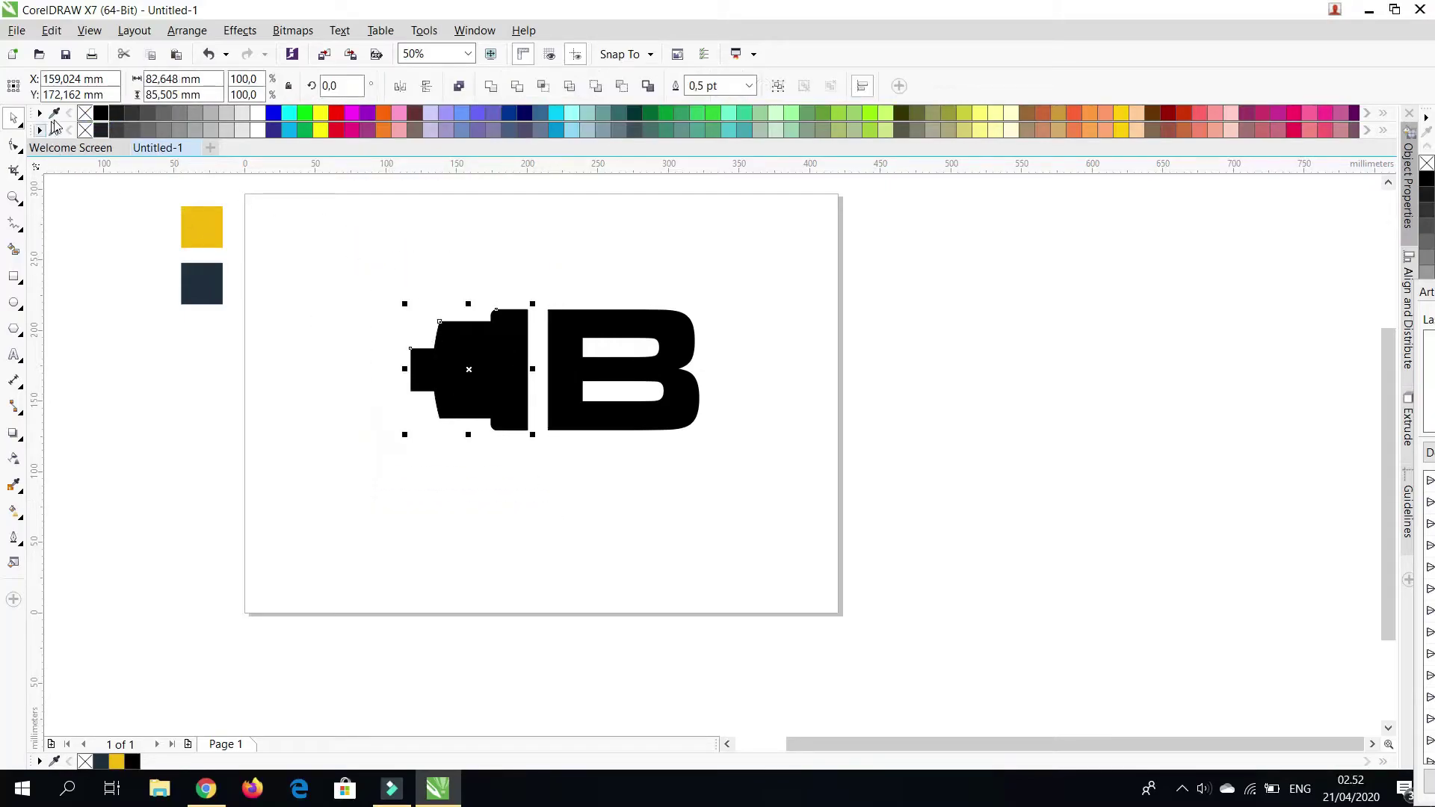
pyautogui.click(487, 244)
pyautogui.scroll(2, 490, 244)
pyautogui.scroll(-1, 402, 367)
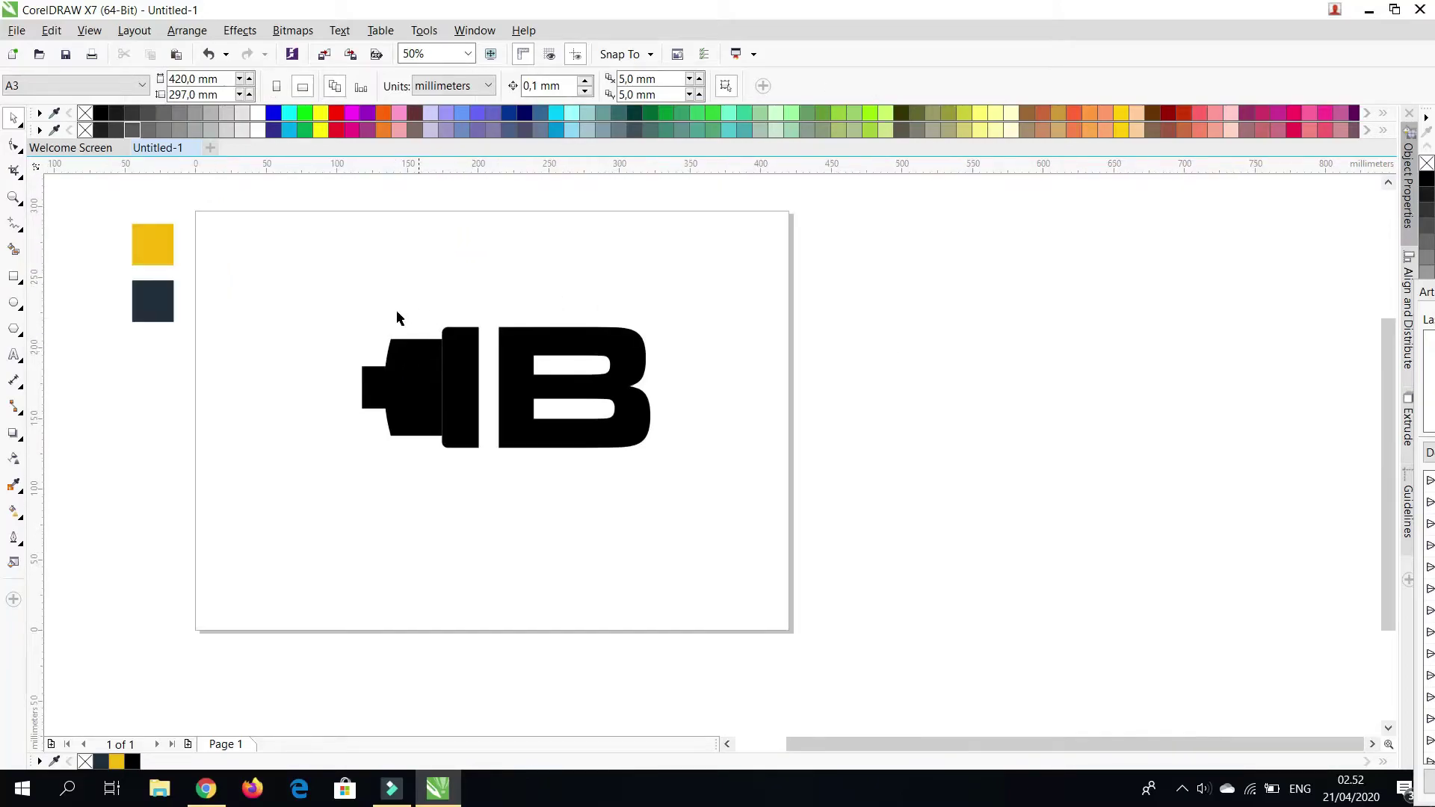
pyautogui.scroll(2, 384, 352)
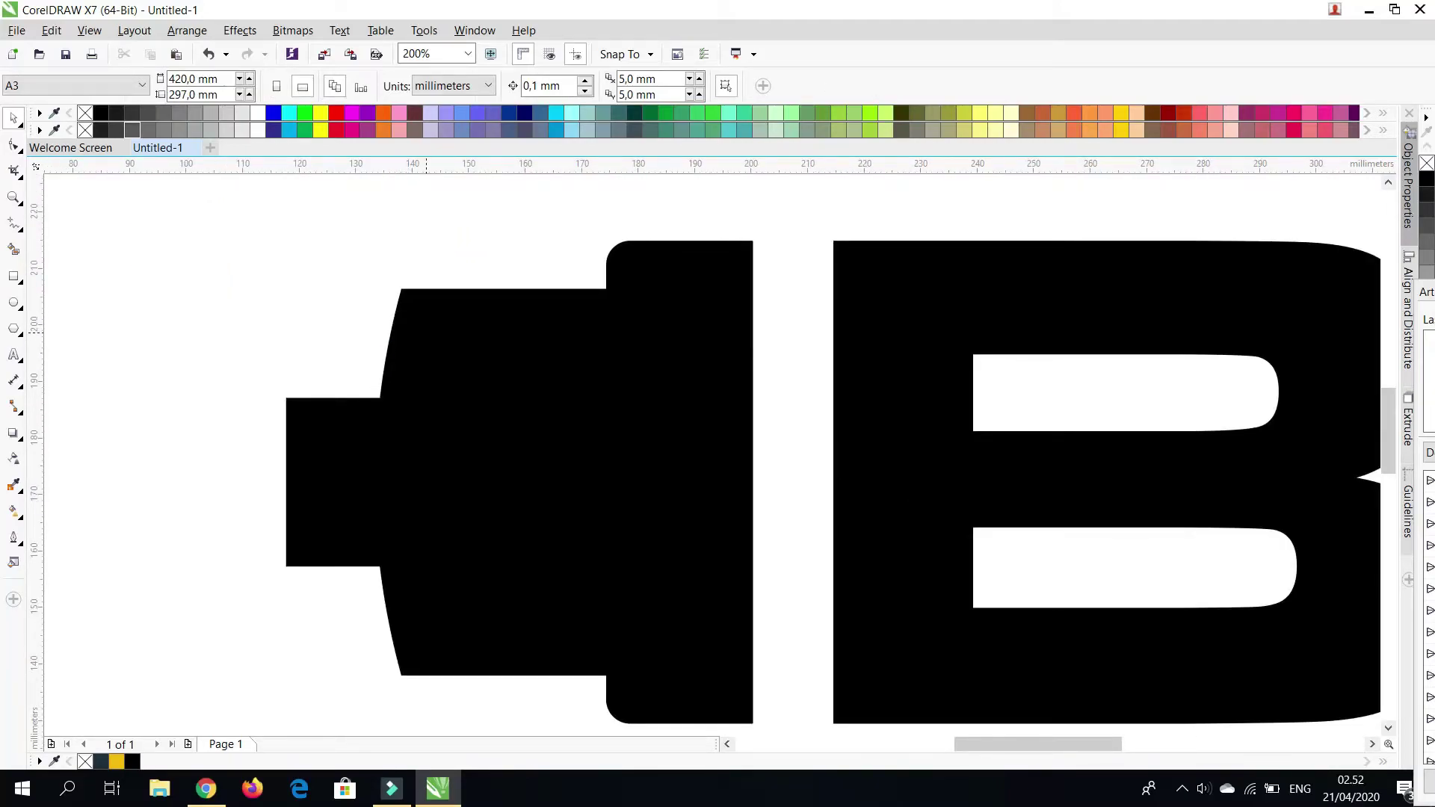
pyautogui.scroll(-1, 515, 382)
pyautogui.scroll(1, 470, 402)
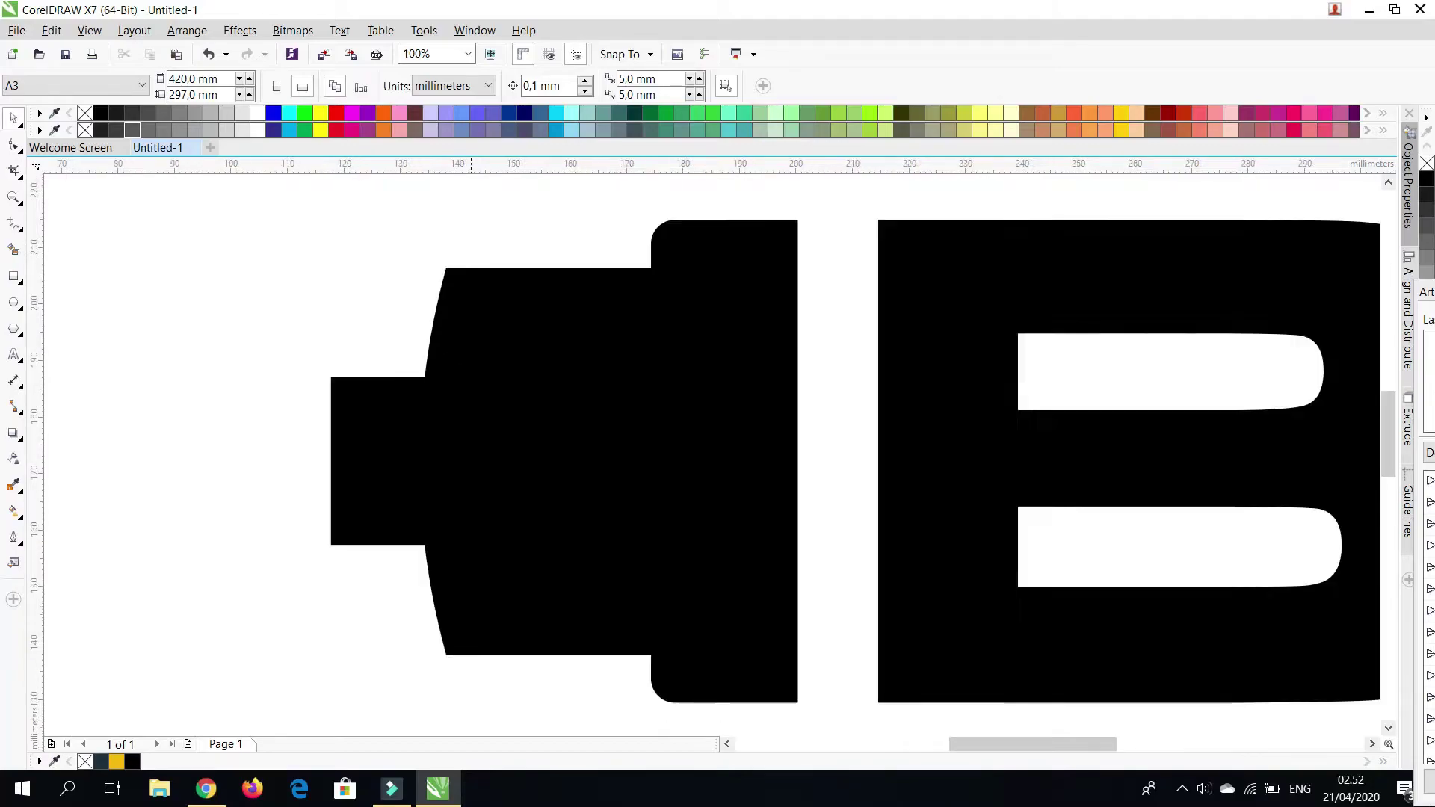
pyautogui.scroll(-1, 535, 395)
pyautogui.moveTo(288, 169); pyautogui.dragTo(647, 512)
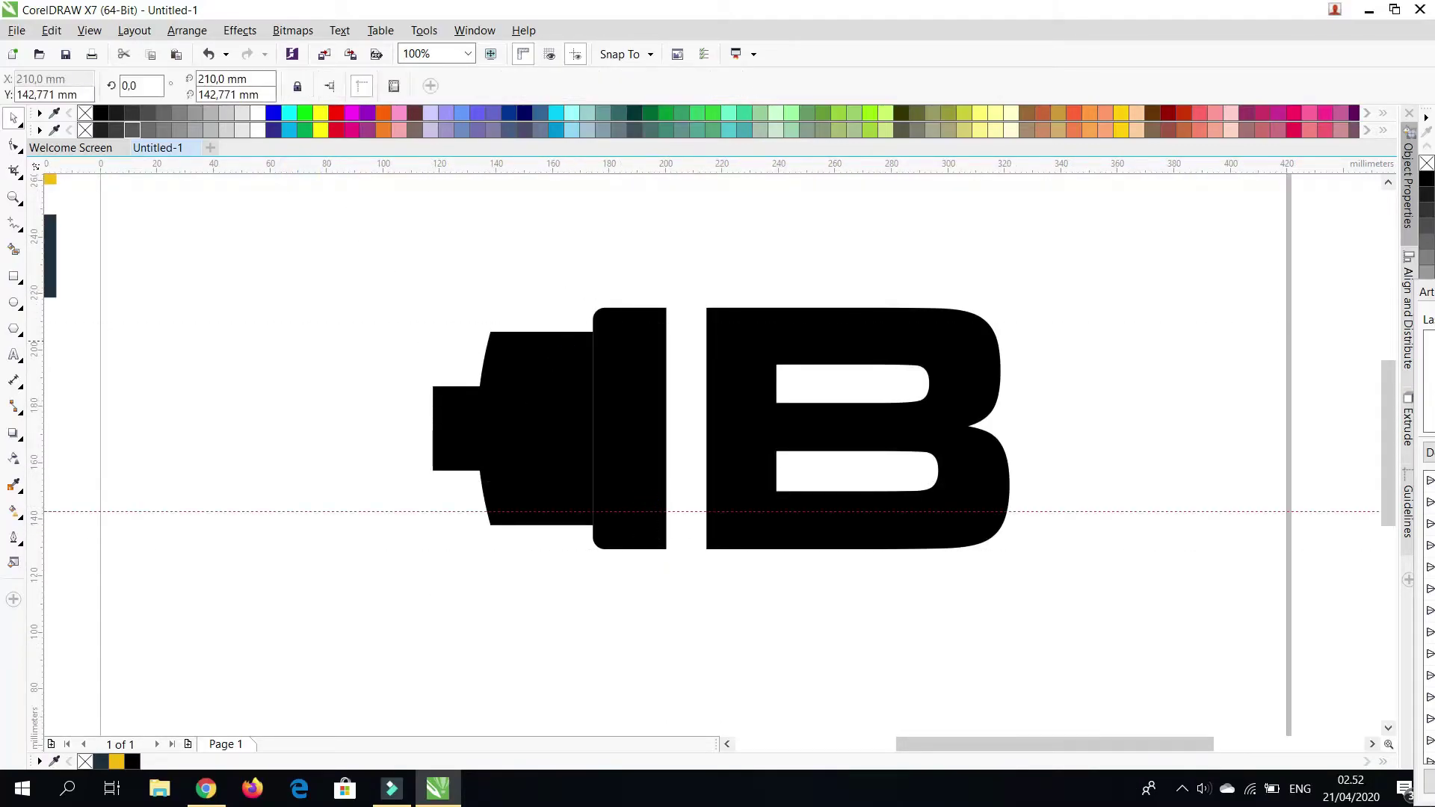
pyautogui.hotkey('ctrl', 'z')
pyautogui.scroll(-1, 549, 302)
pyautogui.moveTo(447, 261); pyautogui.dragTo(636, 490)
pyautogui.scroll(1, 553, 362)
pyautogui.press('Escape')
pyautogui.scroll(1, 515, 299)
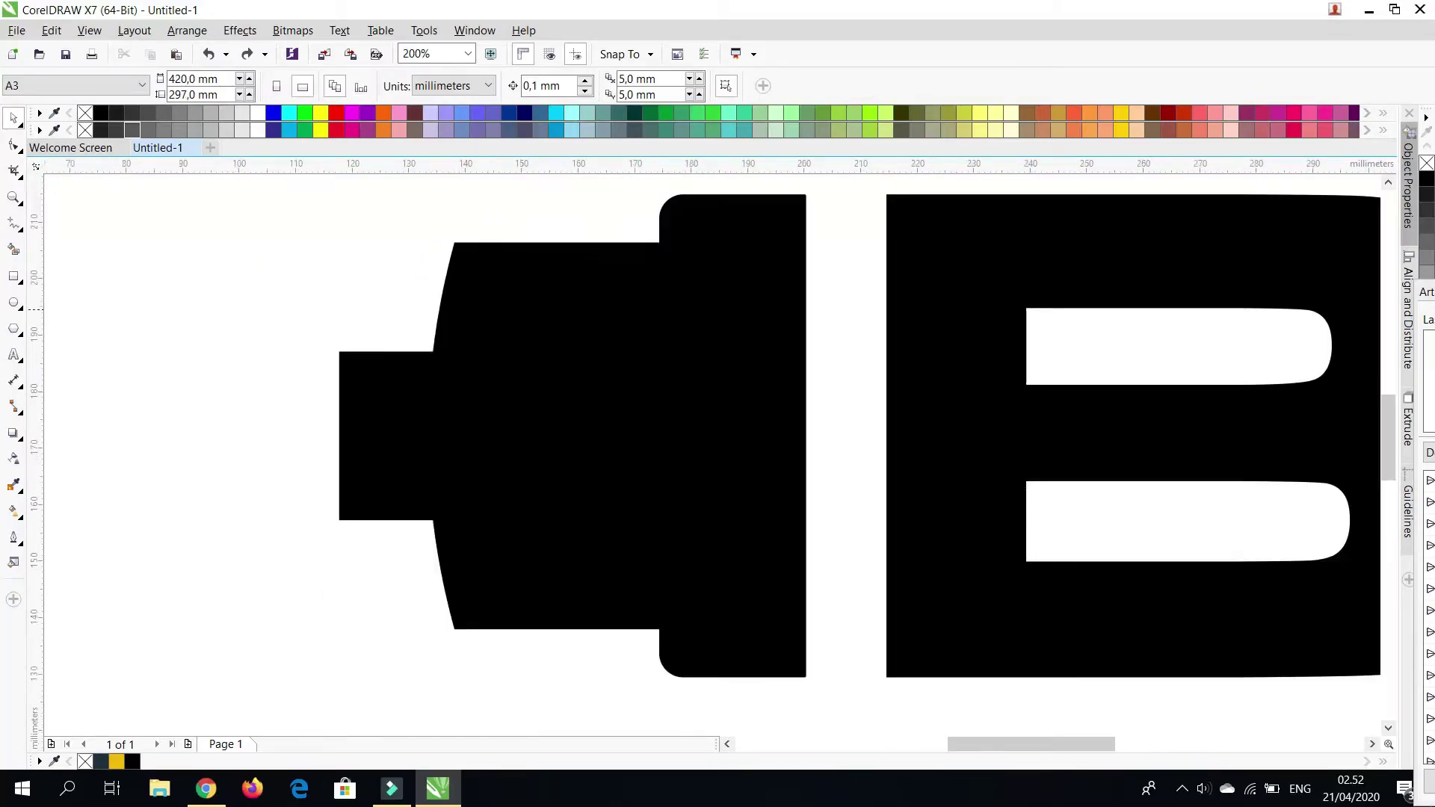
pyautogui.scroll(-1, 536, 342)
pyautogui.scroll(-1, 536, 343)
pyautogui.scroll(1, 536, 342)
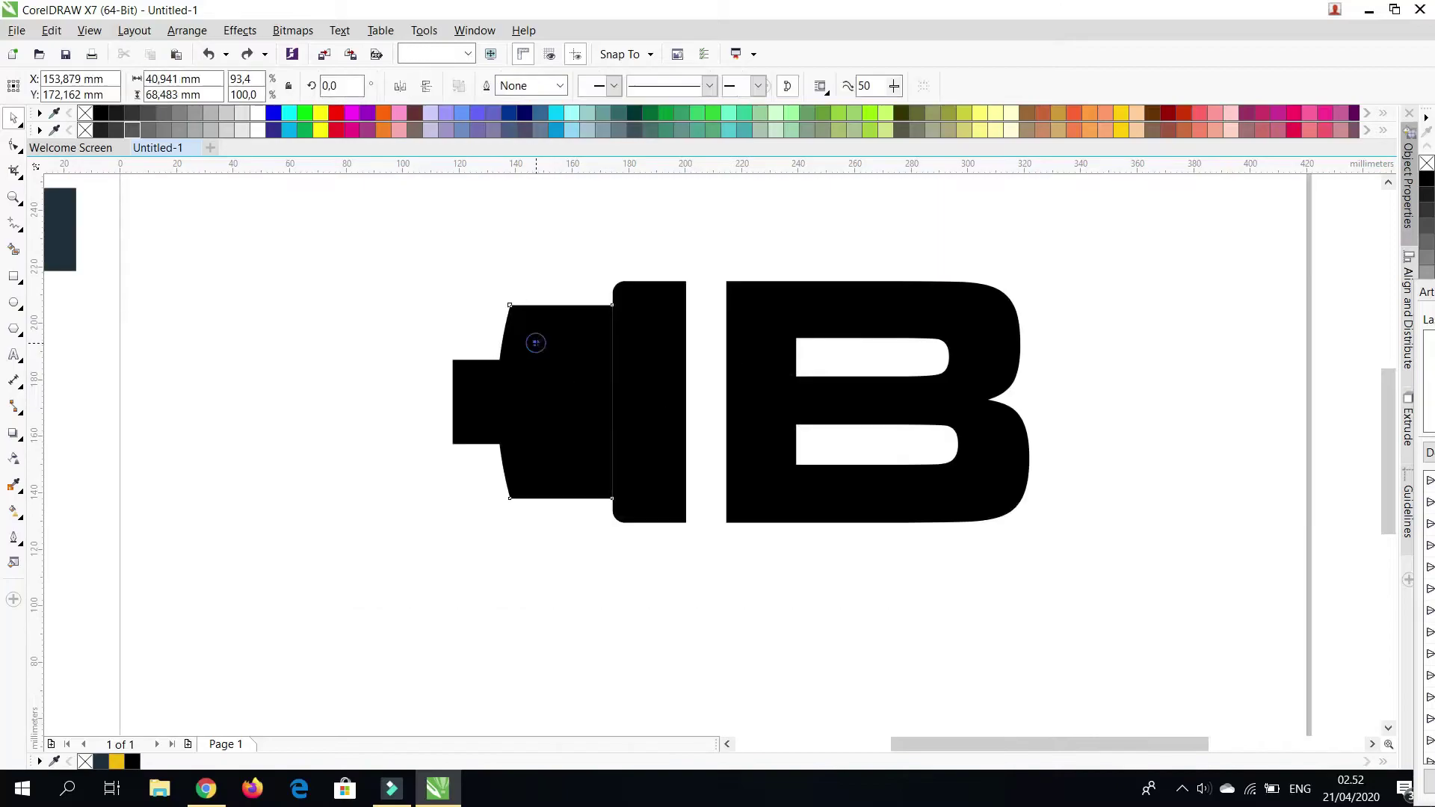
# Try narrowing the middle shape and small rectangle together from the left to about 50.7 mm wide
pyautogui.click(536, 342)
pyautogui.scroll(1, 536, 342)
pyautogui.keyDown('shift'); pyautogui.click(420, 410); pyautogui.keyUp('shift')
pyautogui.moveTo(369, 439); pyautogui.dragTo(403, 444)
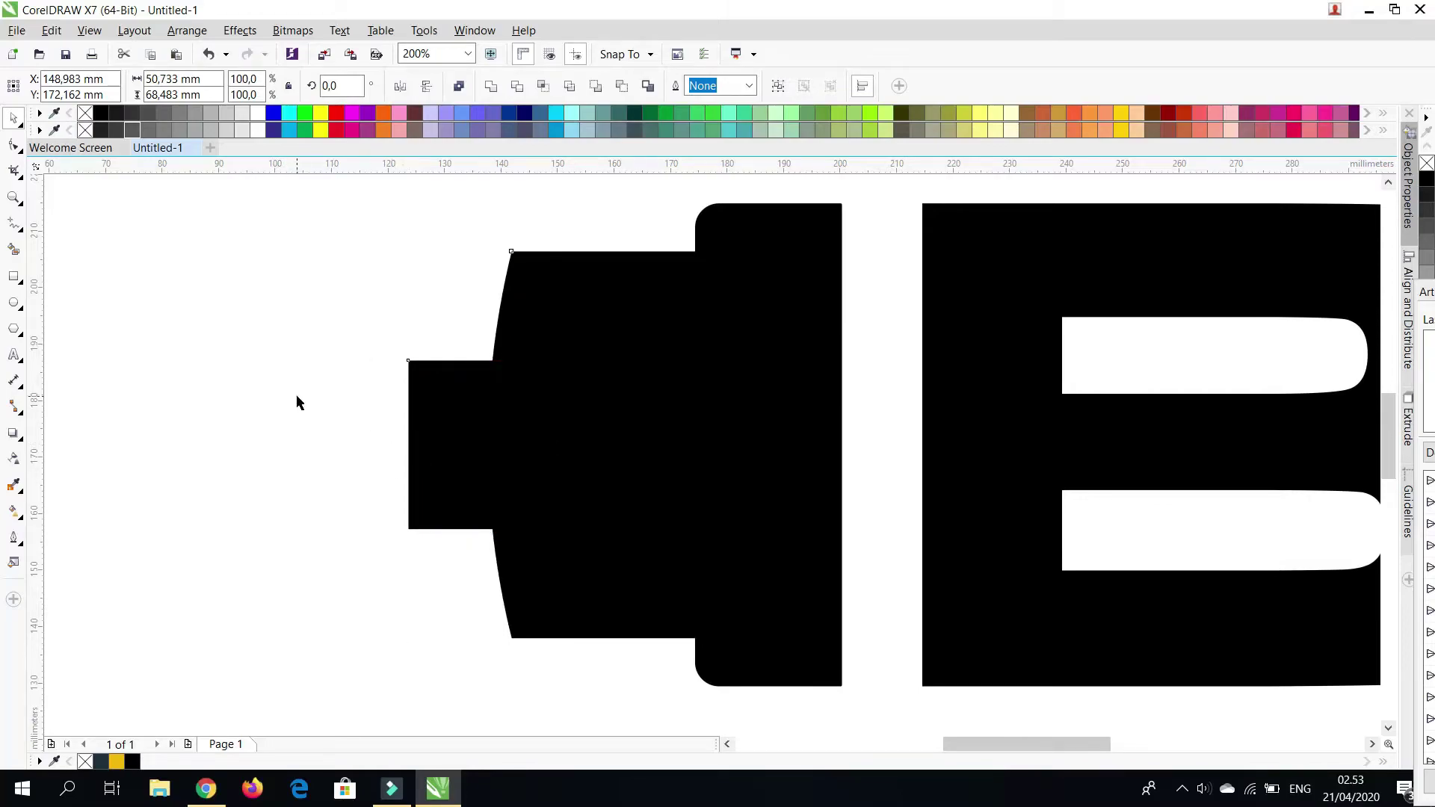
pyautogui.click(297, 396)
pyautogui.scroll(-1, 297, 396)
pyautogui.scroll(-1, 557, 481)
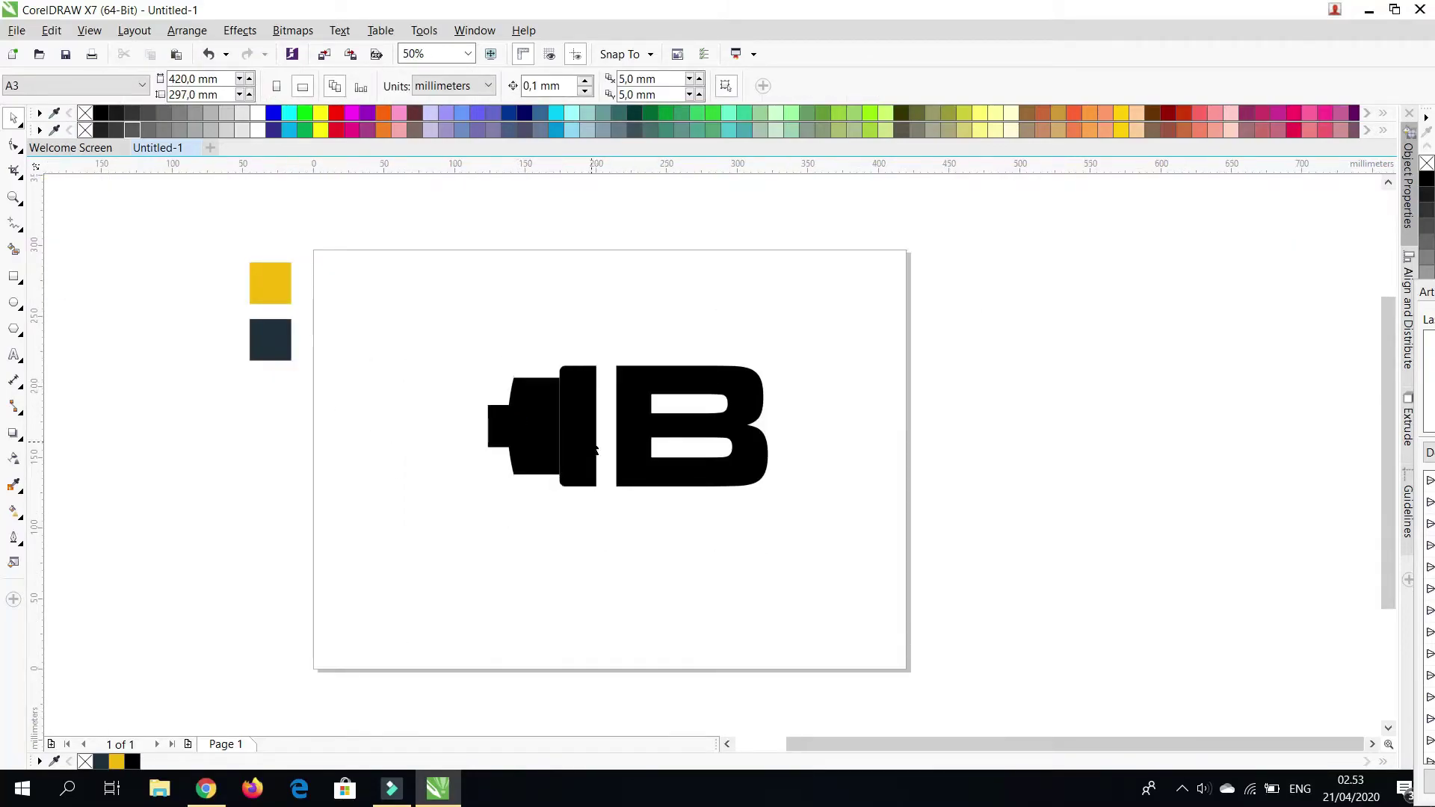
pyautogui.click(596, 451)
pyautogui.click(529, 324)
pyautogui.scroll(2, 570, 404)
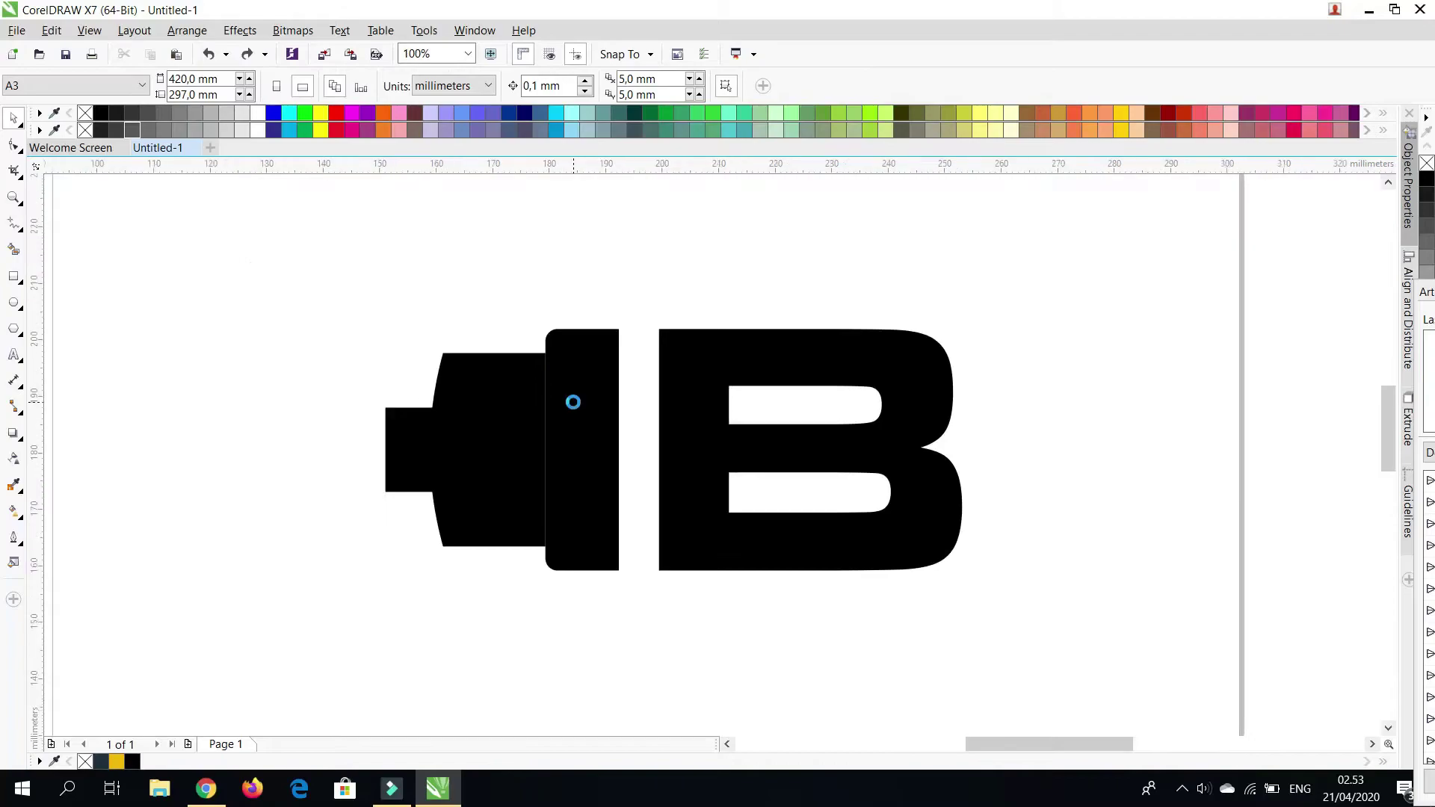
# Weld the three black stepped shapes beside the B into a single object
pyautogui.scroll(-2, 388, 304)
pyautogui.moveTo(377, 307); pyautogui.dragTo(576, 566)
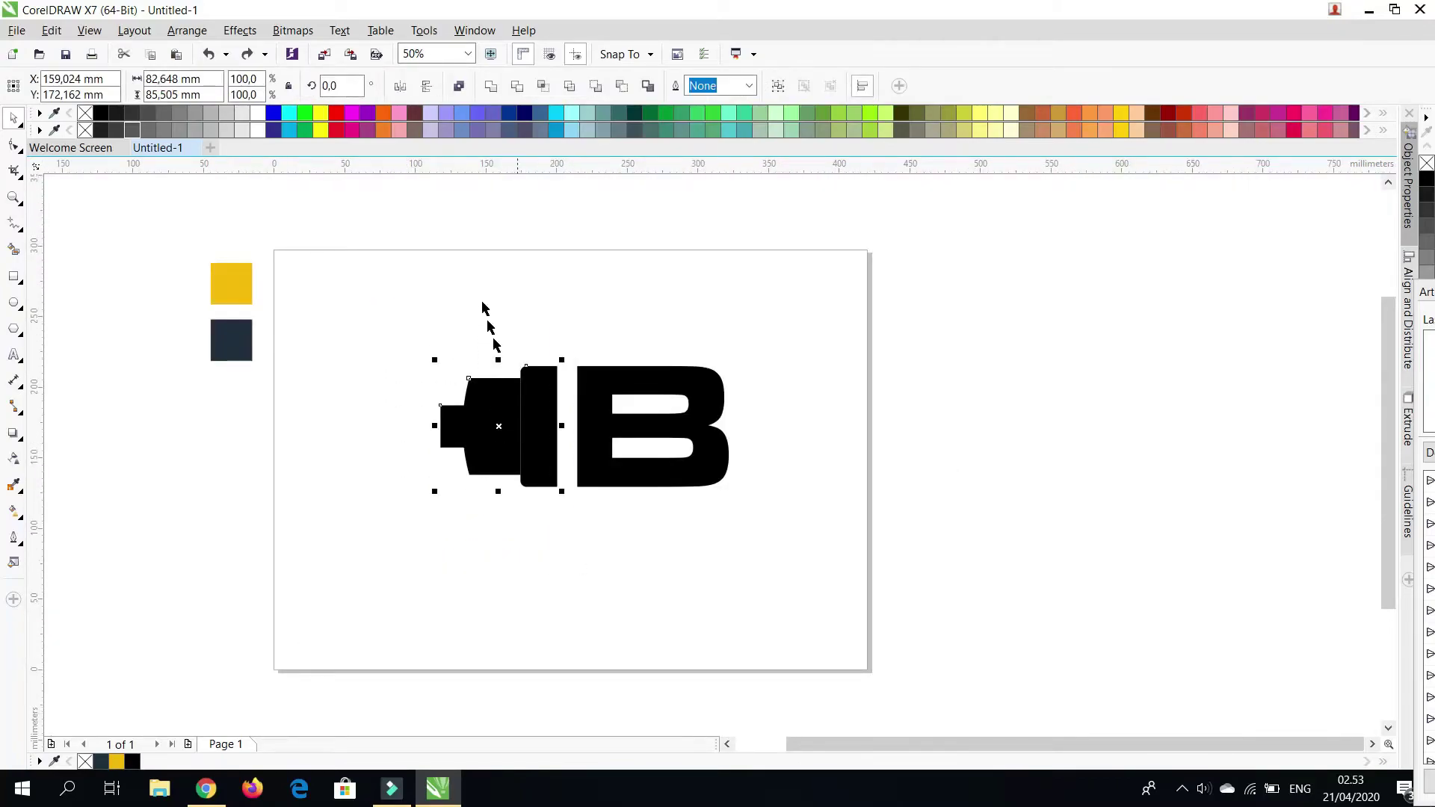
pyautogui.click(491, 86)
pyautogui.click(667, 338)
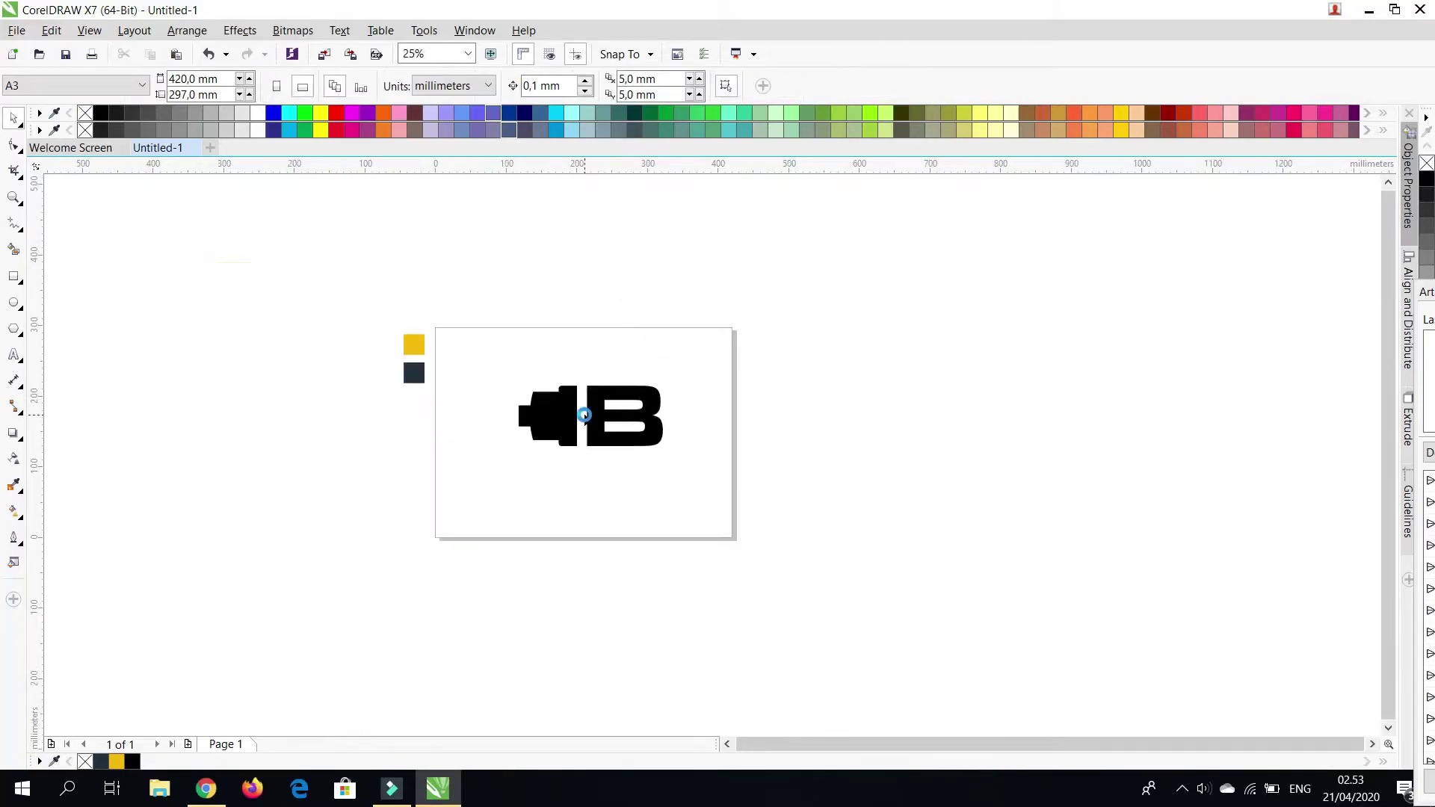
# Move the welded shape about 39 mm right so its straight edge aligns with the left ends of the B's openings
pyautogui.scroll(1, 561, 437)
pyautogui.click(501, 366)
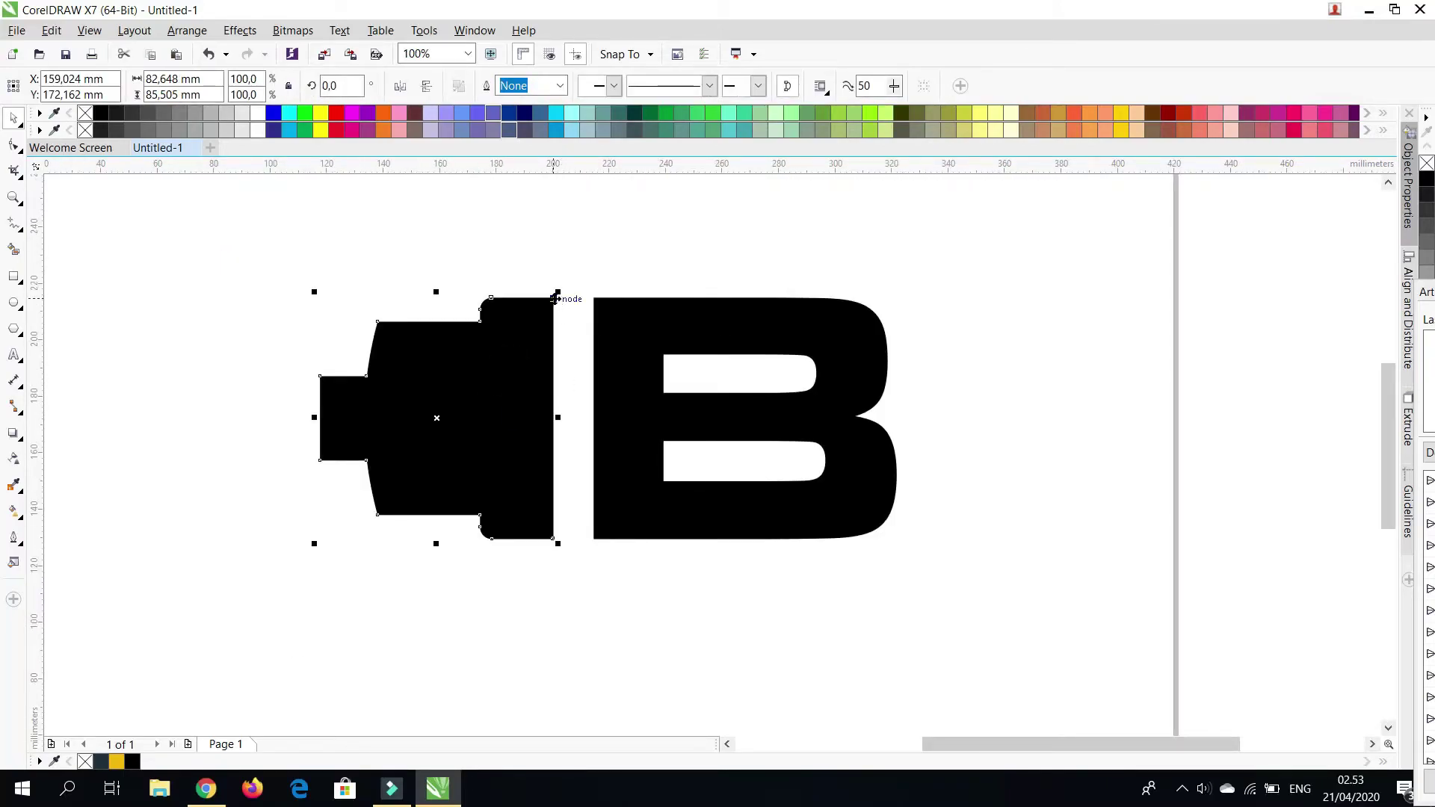
pyautogui.moveTo(554, 298); pyautogui.dragTo(665, 299)
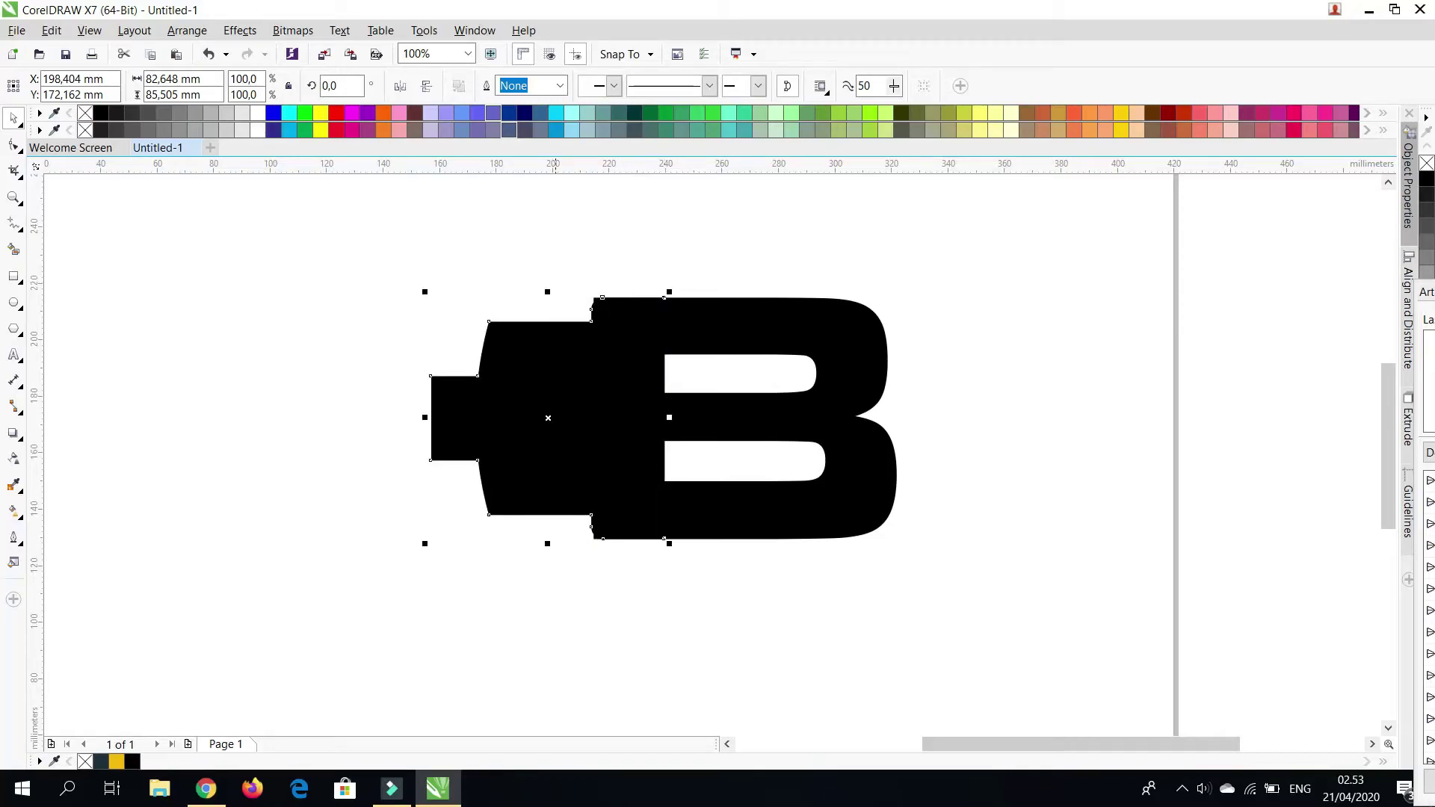
# Fill the letter B with the yellow from the document's colours
pyautogui.click(756, 329)
pyautogui.click(116, 761)
pyautogui.click(213, 577)
# Trim the yellow B with the black shape and move the black shape about 9 mm left to leave a gap
pyautogui.click(530, 389)
pyautogui.keyDown('shift'); pyautogui.click(718, 329); pyautogui.keyUp('shift')
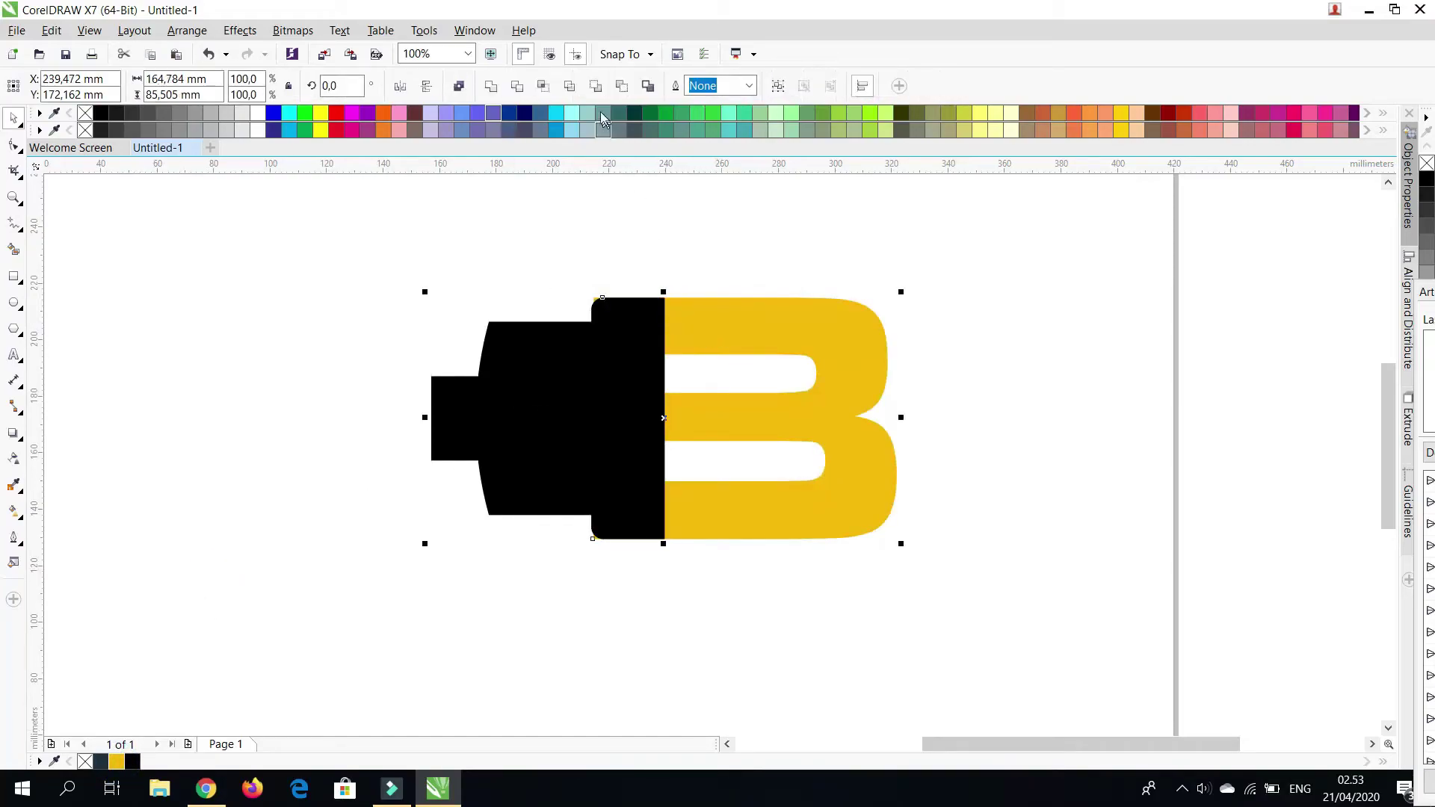
pyautogui.click(516, 86)
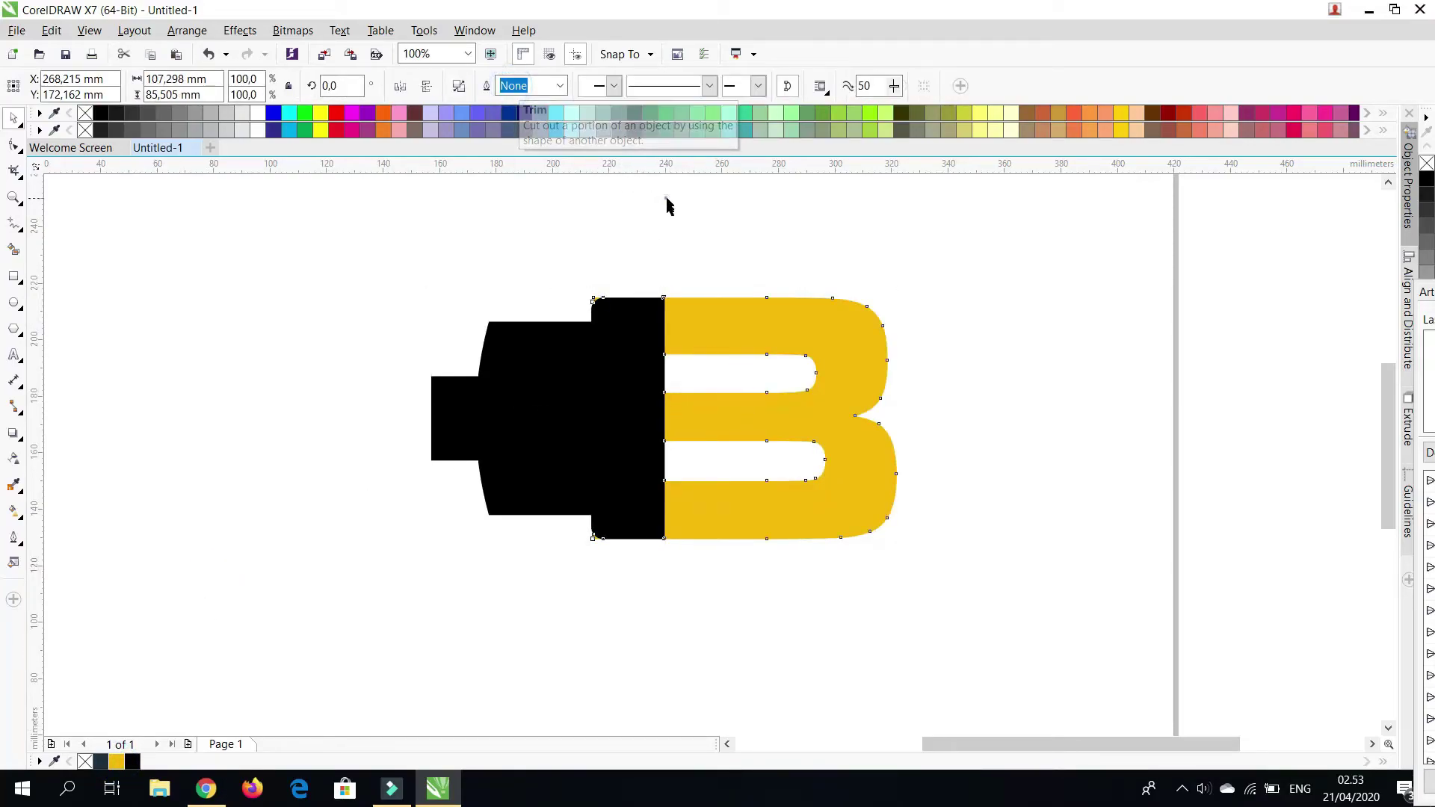
pyautogui.moveTo(638, 330); pyautogui.dragTo(613, 330)
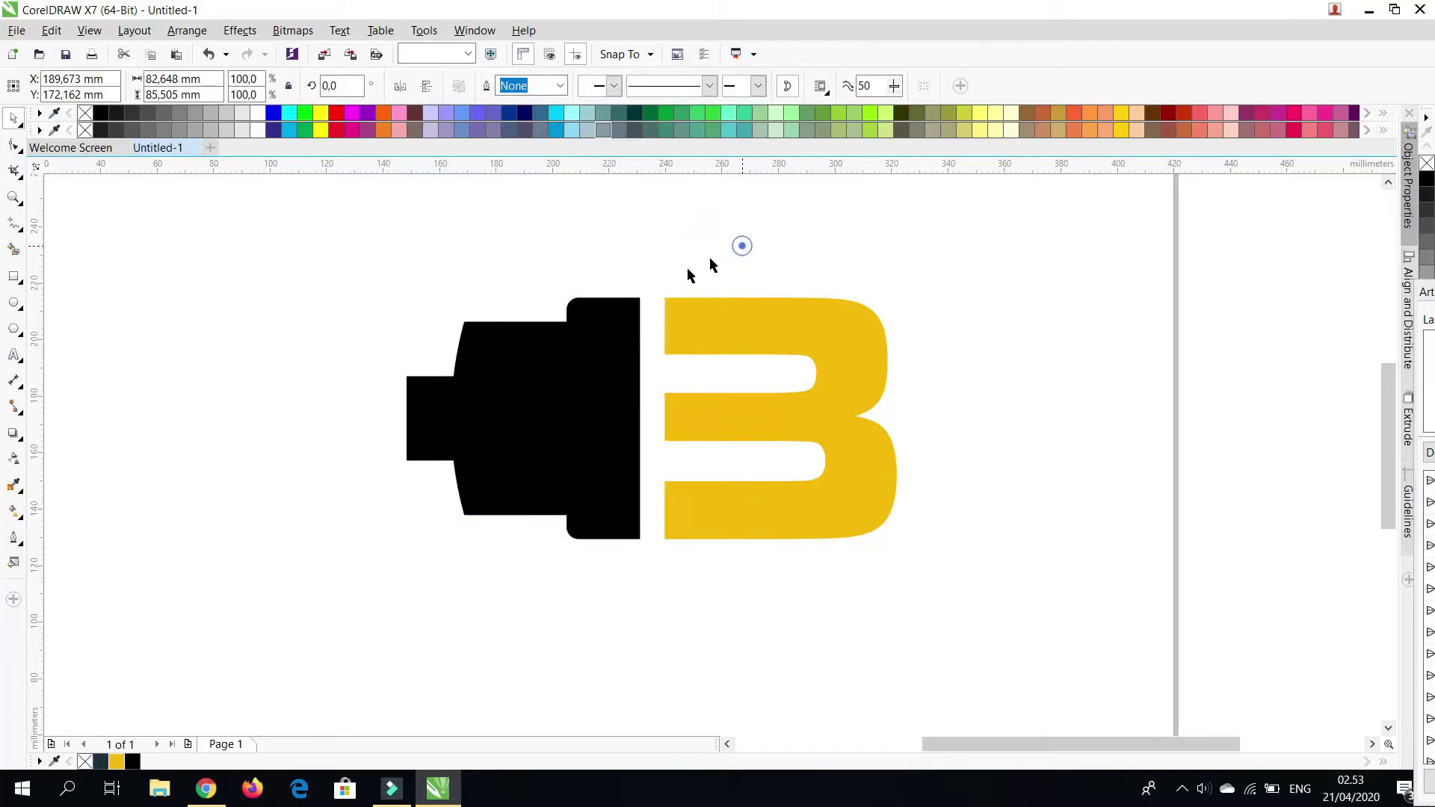
pyautogui.click(711, 263)
pyautogui.scroll(-2, 643, 404)
pyautogui.scroll(2, 663, 381)
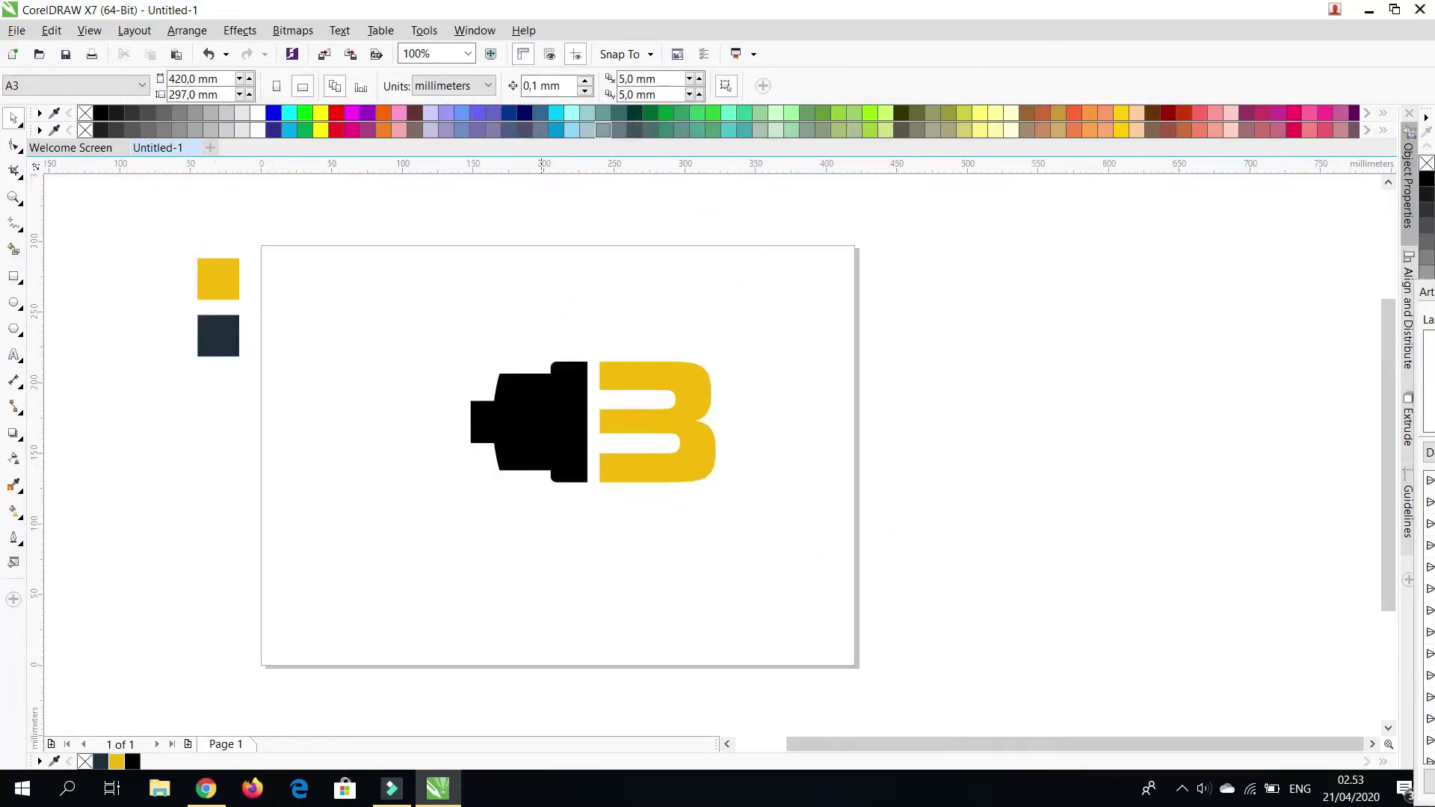
pyautogui.scroll(2, 560, 391)
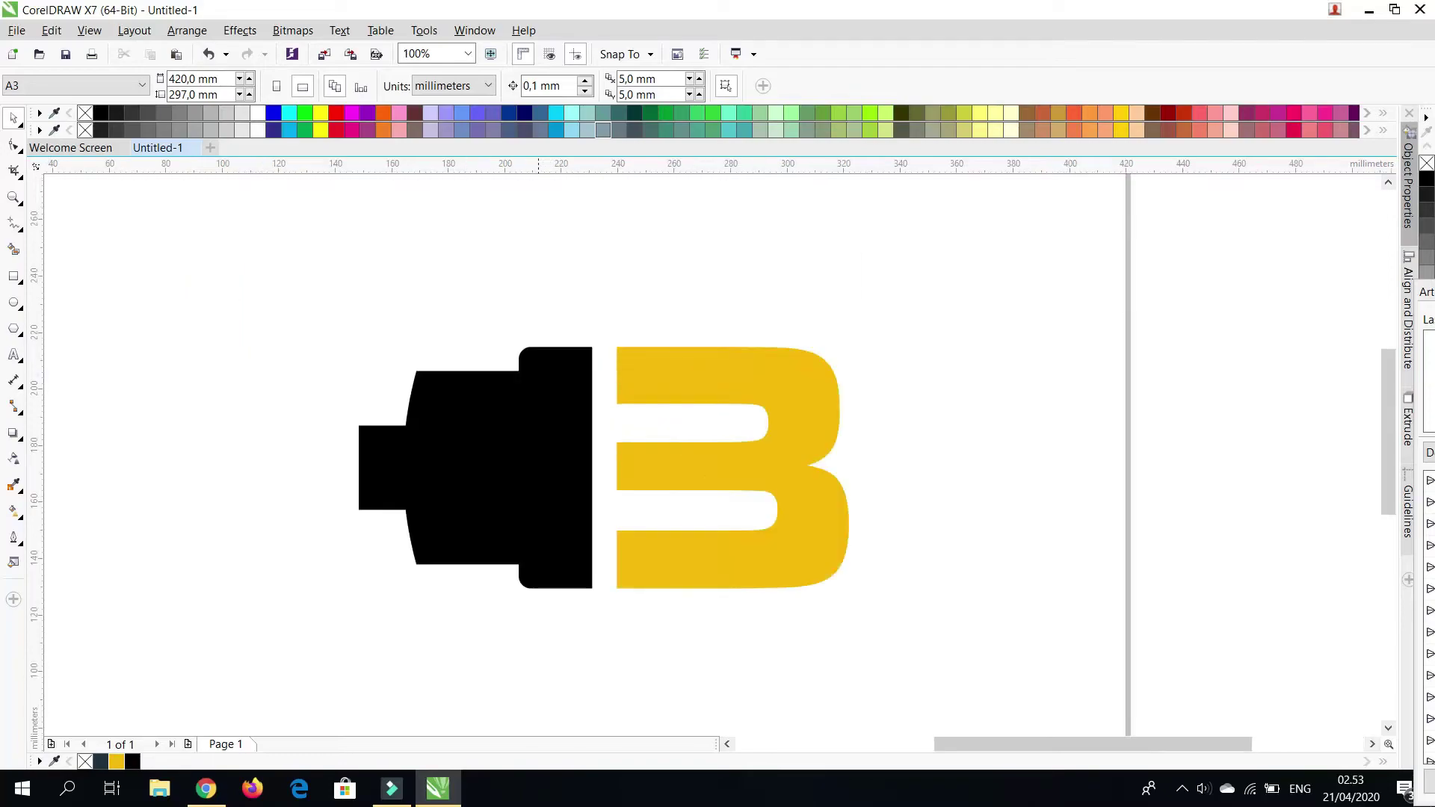
pyautogui.scroll(-2, 427, 457)
pyautogui.scroll(2, 426, 458)
pyautogui.scroll(-2, 426, 458)
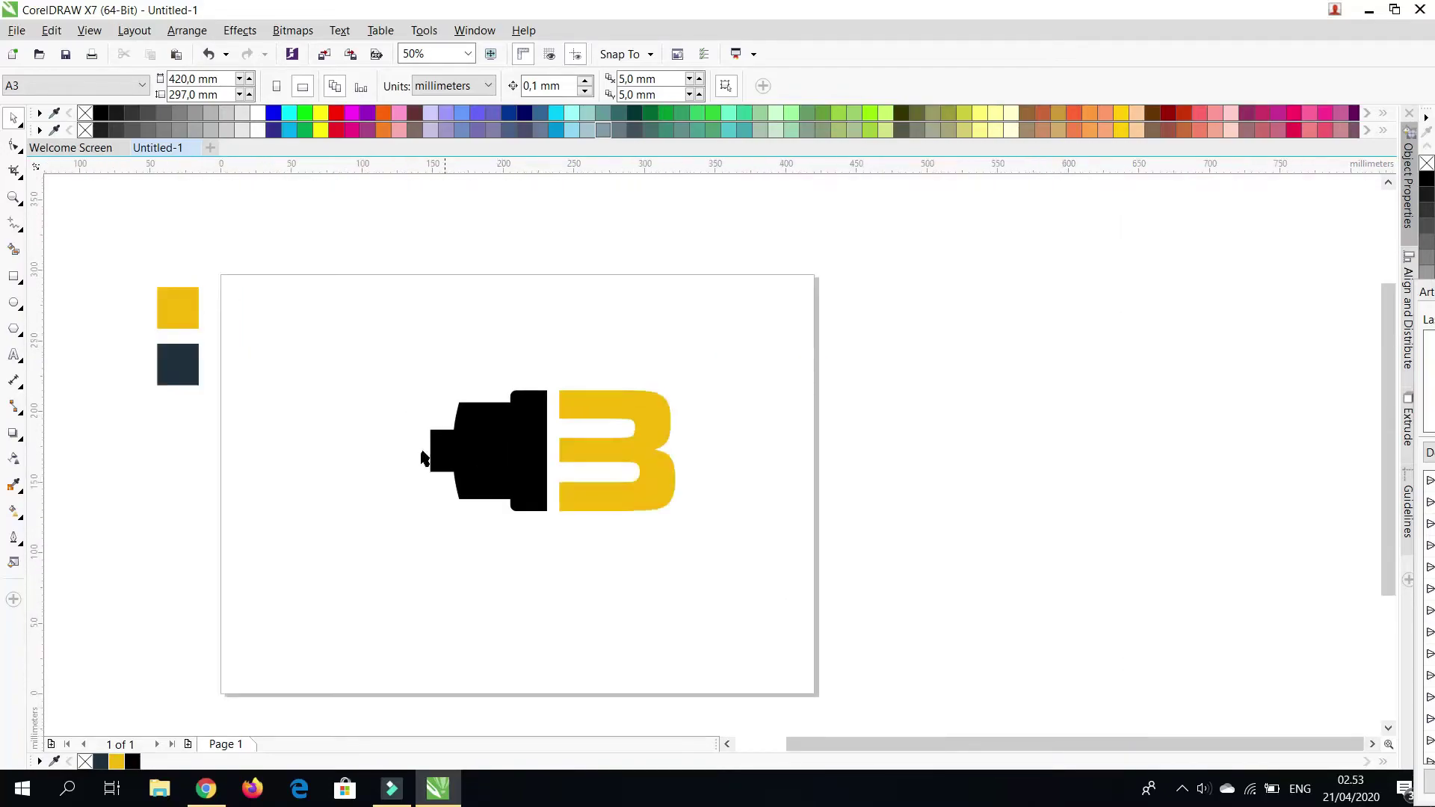
pyautogui.scroll(2, 541, 465)
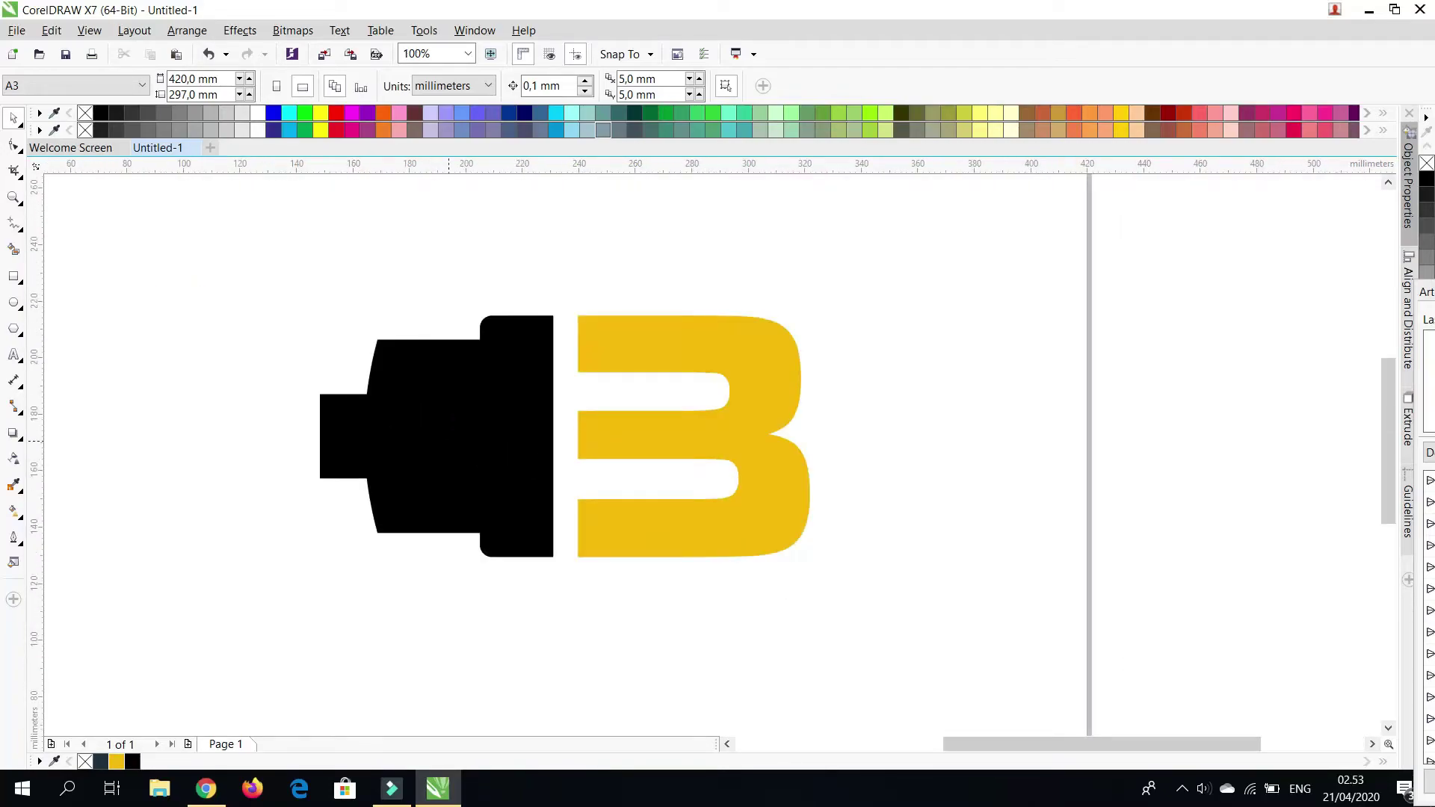
# Draw a closed slanted triangle about 19 by 23 mm with straight freehand segments, left of the black shape
pyautogui.click(13, 222)
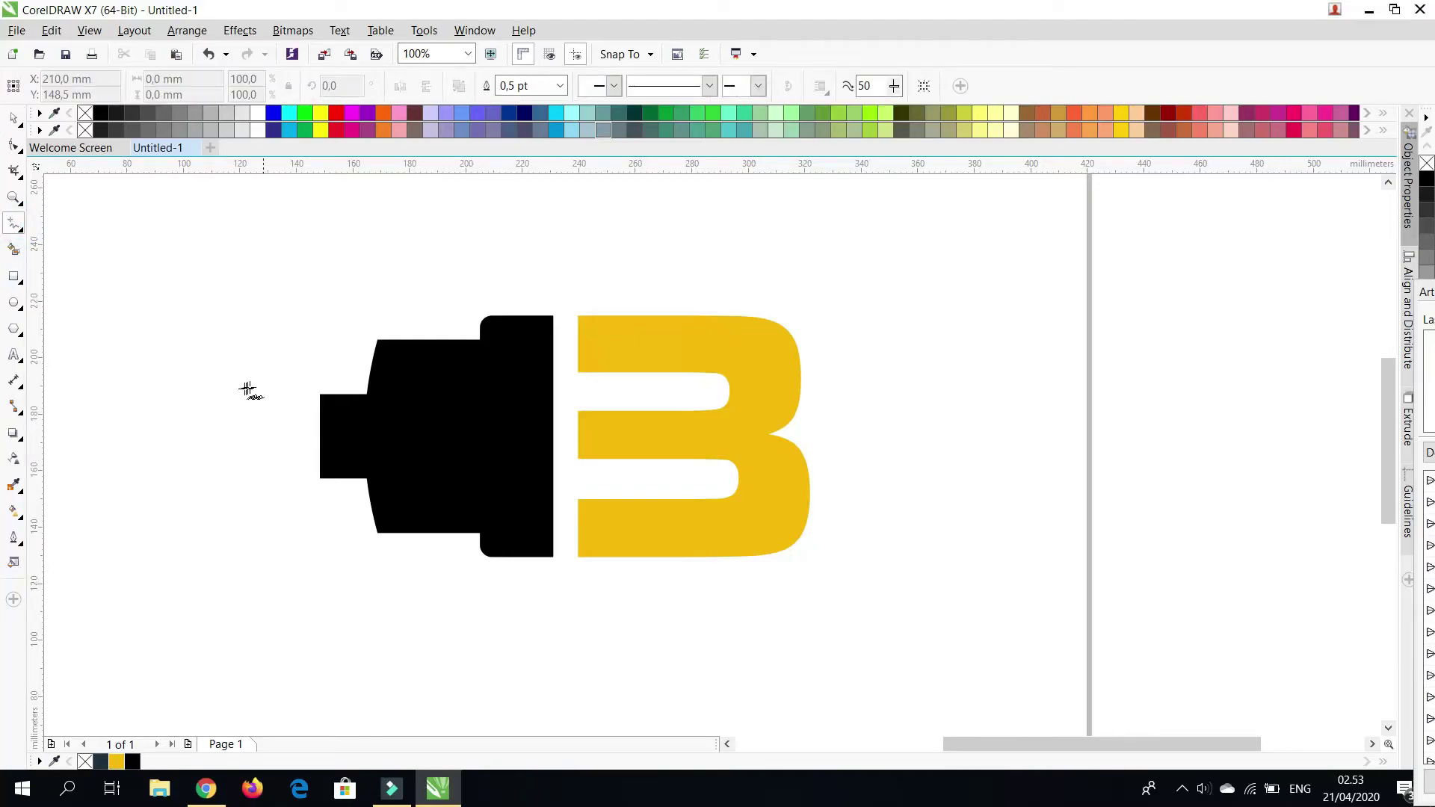
pyautogui.click(270, 346)
pyautogui.click(217, 408)
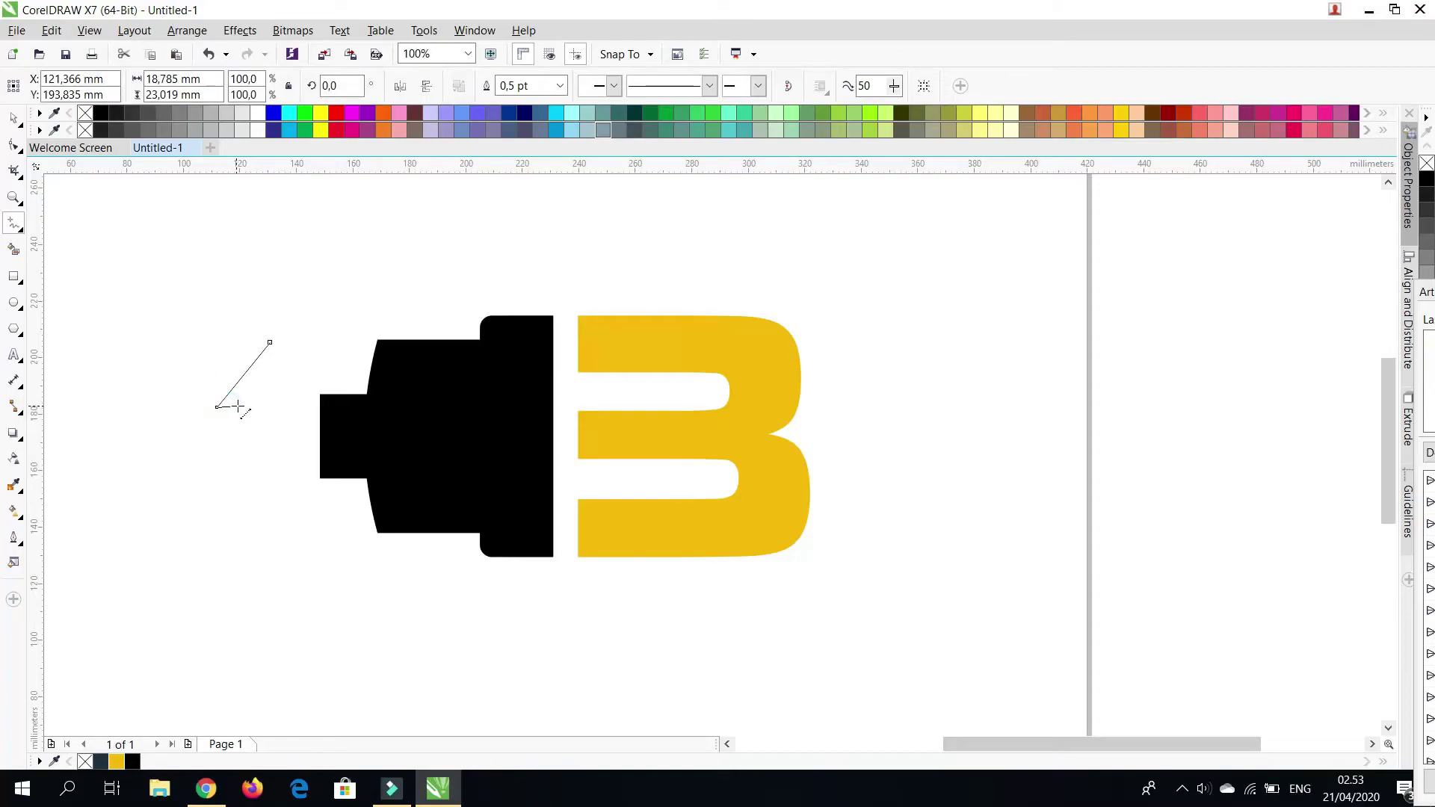
pyautogui.click(244, 406)
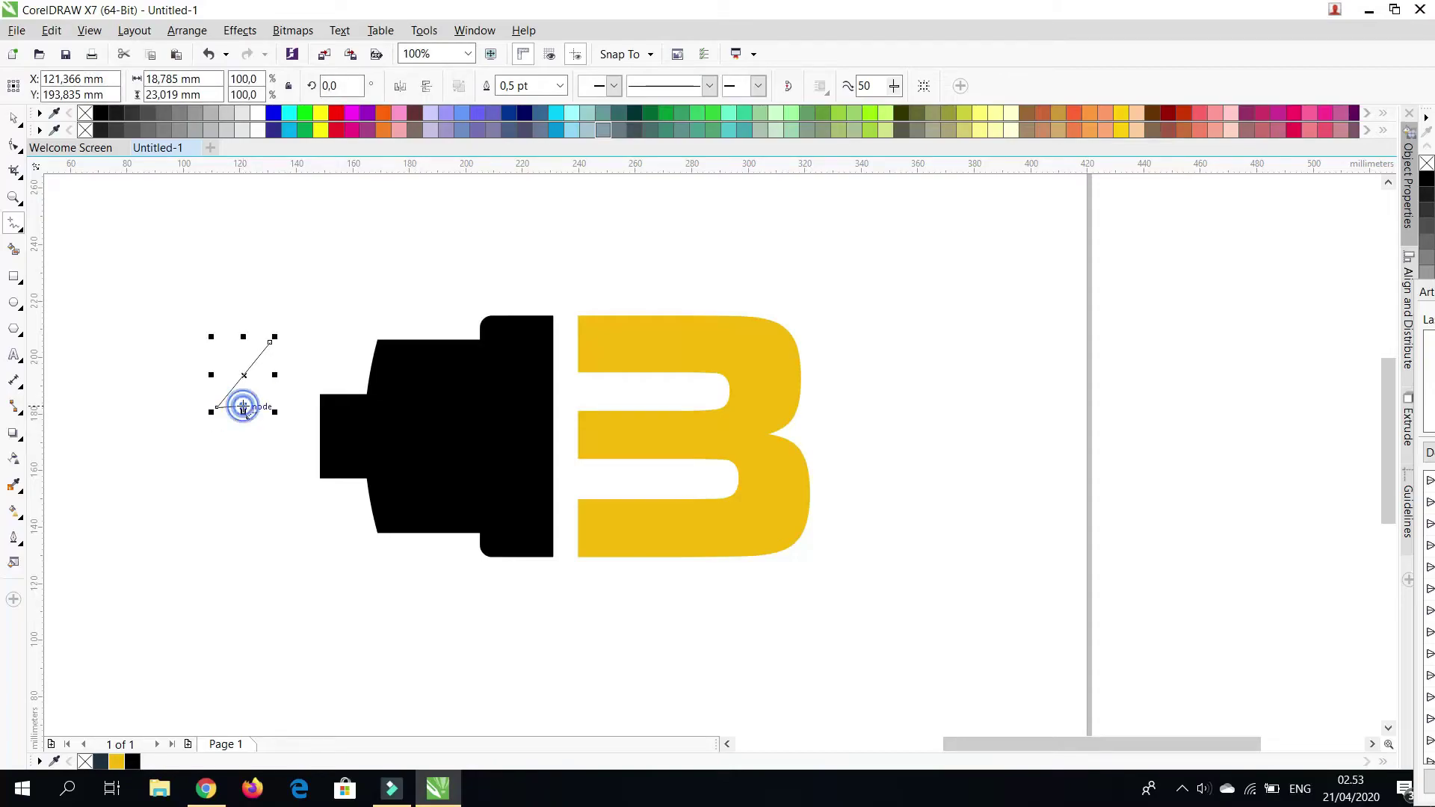
pyautogui.click(270, 343)
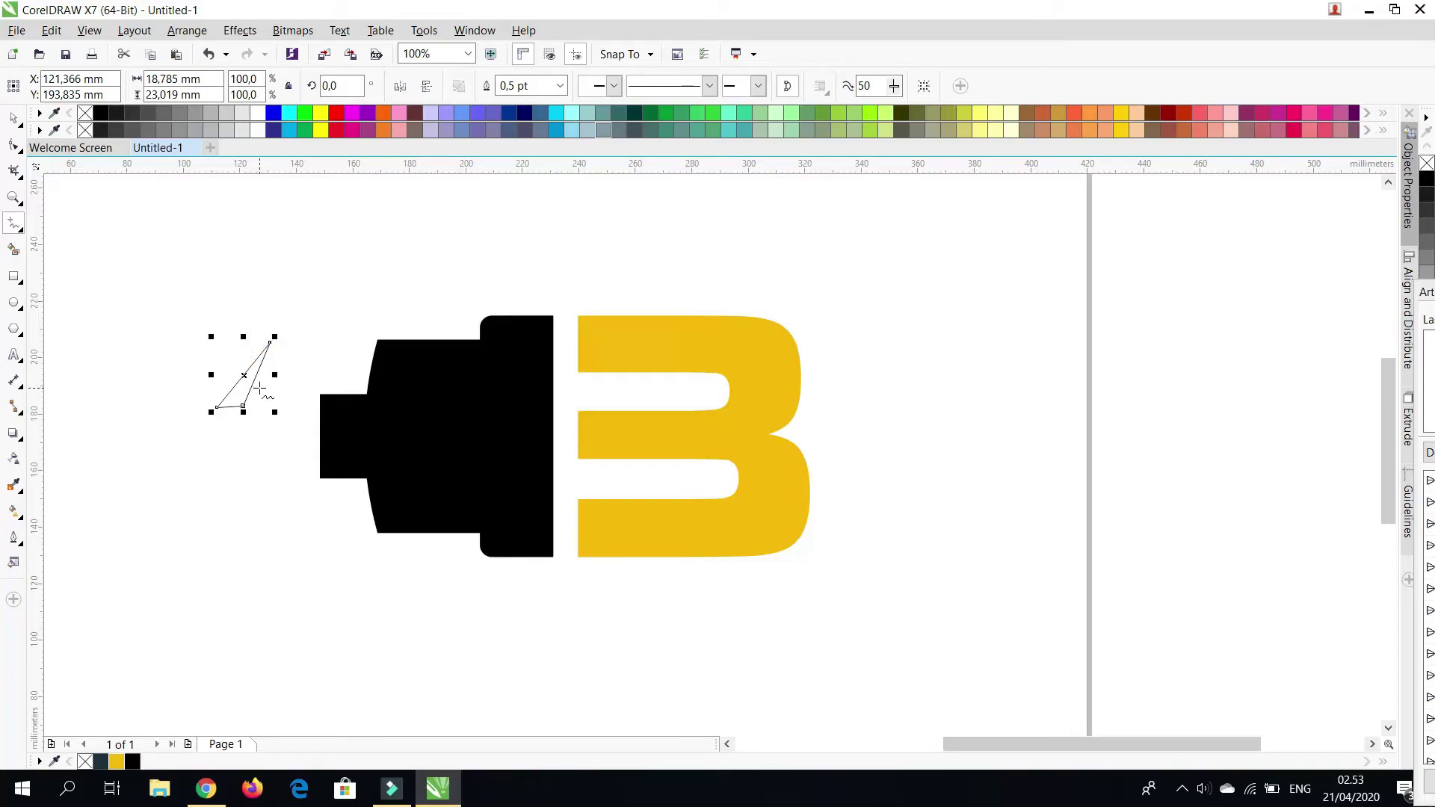
# Duplicate the triangle just below the original and mirror the copy horizontally and vertically
pyautogui.press('space')
pyautogui.moveTo(240, 380); pyautogui.dragTo(220, 454)
pyautogui.click(427, 87)
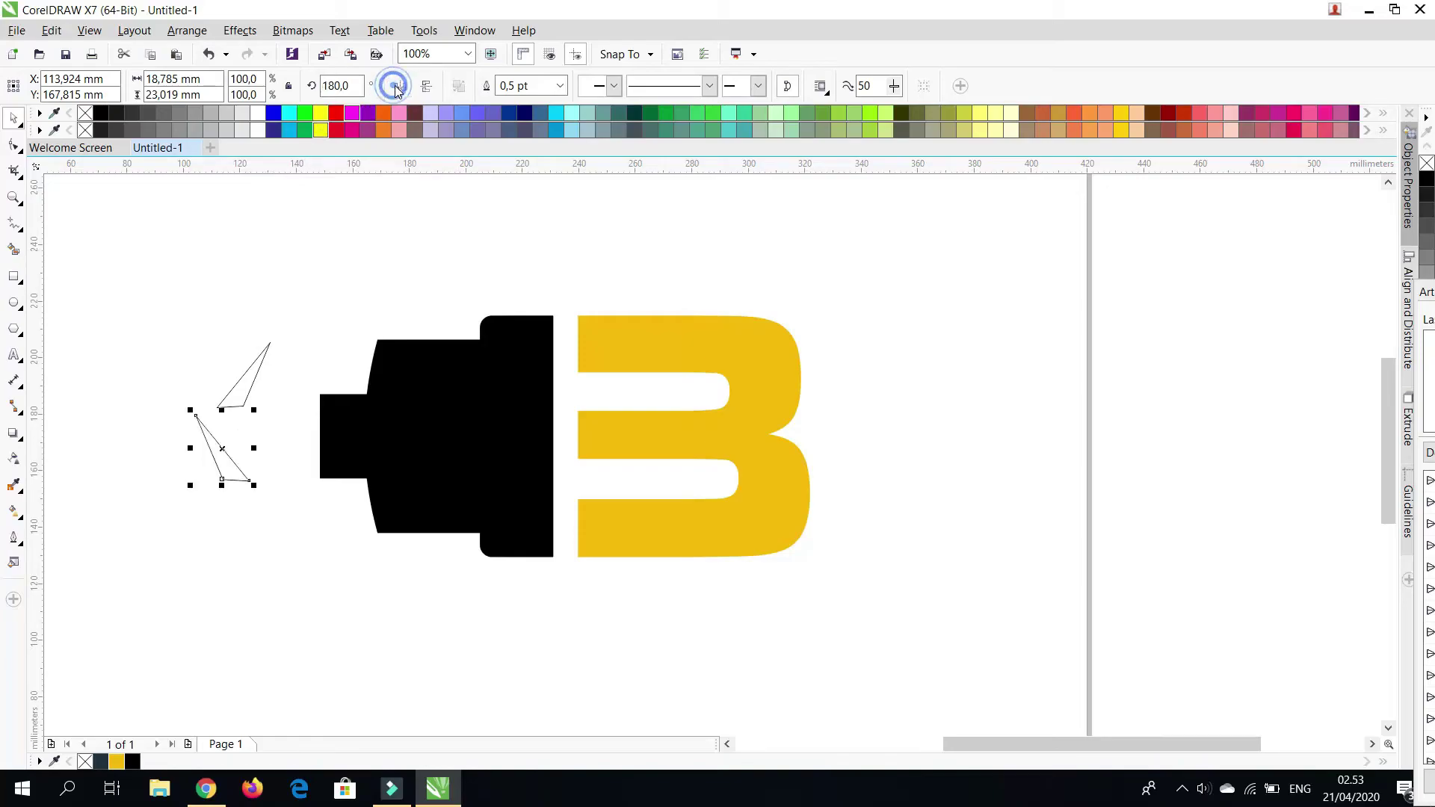
pyautogui.click(427, 89)
# Move the mirrored triangle against the base of the original so that they form a lightning bolt about 45 mm high
pyautogui.scroll(4, 269, 426)
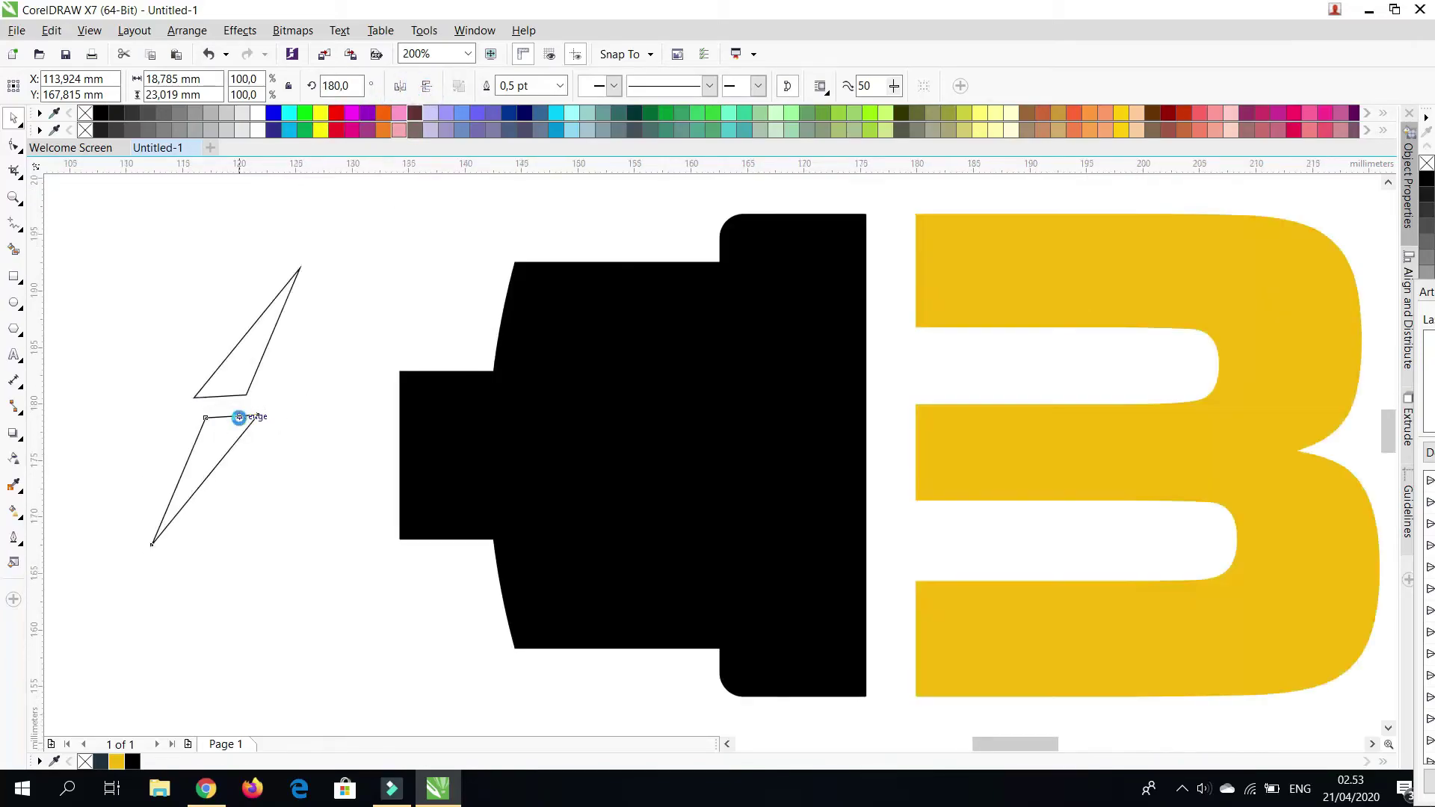
pyautogui.moveTo(174, 417); pyautogui.dragTo(263, 385)
pyautogui.scroll(-4, 247, 351)
# Fill both triangles of the lightning bolt with white and remove their outlines
pyautogui.moveTo(164, 249); pyautogui.dragTo(334, 568)
pyautogui.click(258, 114)
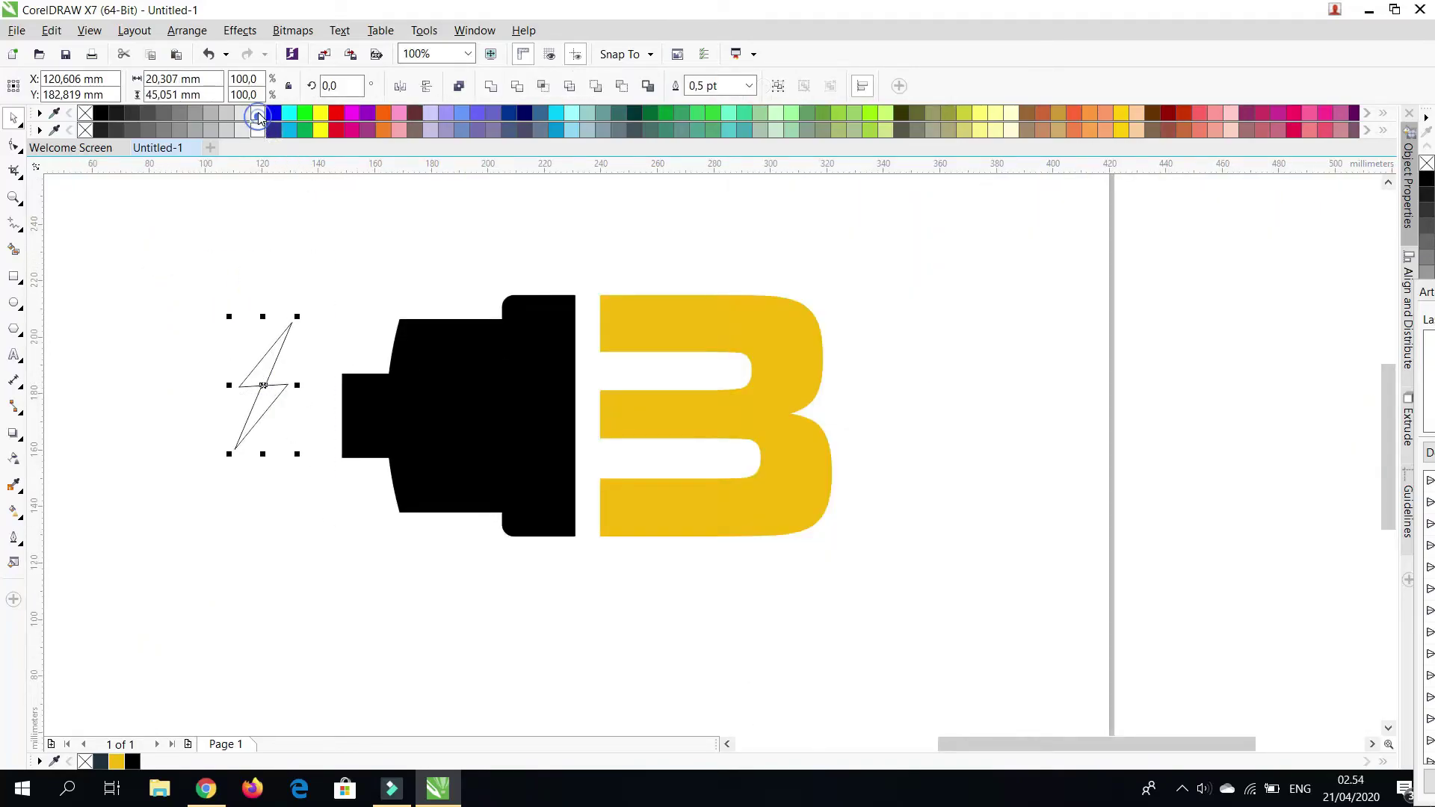
pyautogui.rightClick(84, 114)
# Scale the lightning bolt down to about 17 by 37.6 mm and place it on the black shape
pyautogui.moveTo(297, 316); pyautogui.dragTo(502, 348)
pyautogui.scroll(1, 491, 376)
pyautogui.scroll(1, 489, 378)
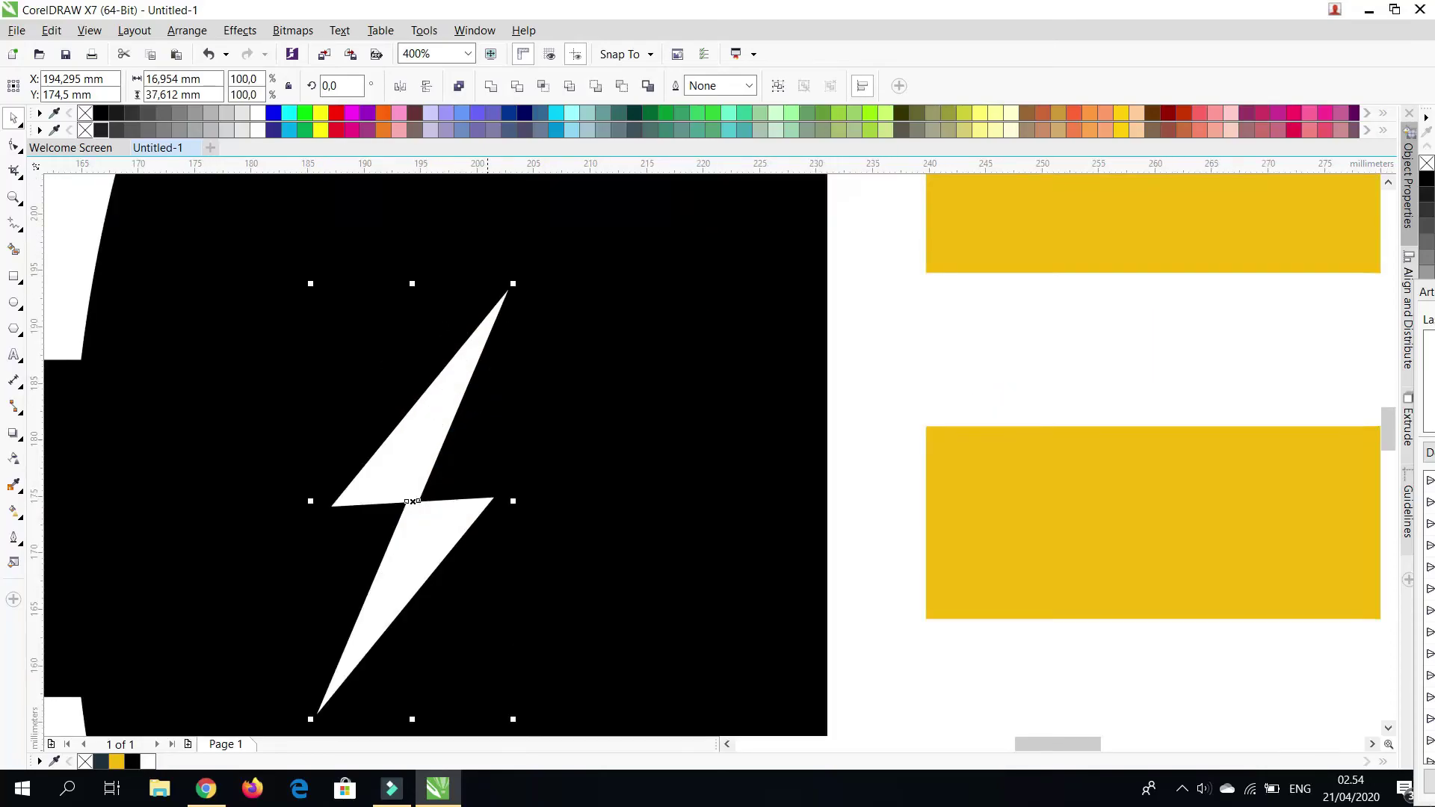
pyautogui.scroll(-2, 489, 378)
pyautogui.scroll(1, 445, 465)
pyautogui.scroll(1, 445, 465)
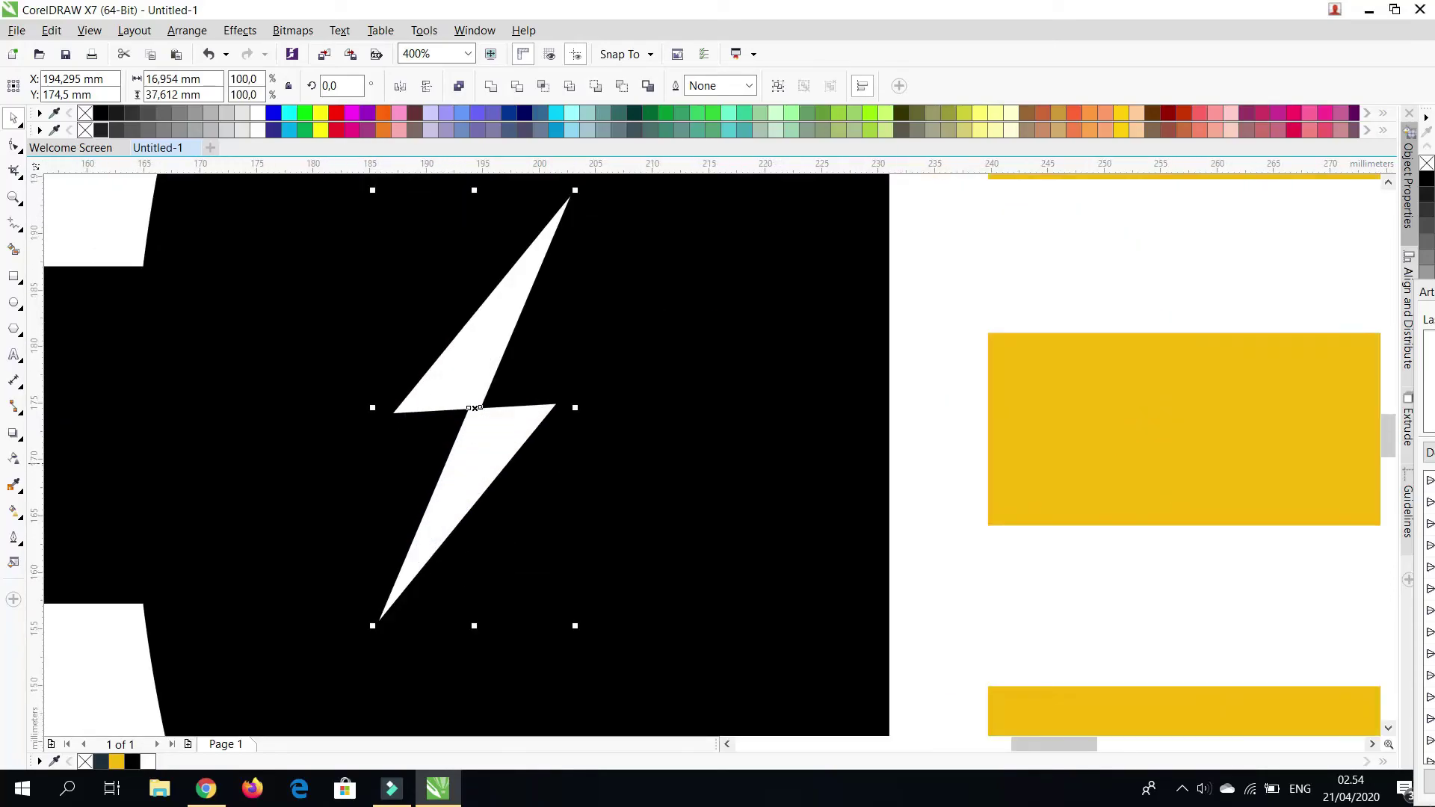
# Shift the bolt's lower triangle slightly left under the upper one and select both triangles
pyautogui.scroll(-1, 441, 486)
pyautogui.click(458, 444)
pyautogui.scroll(2, 460, 448)
pyautogui.moveTo(464, 458); pyautogui.dragTo(433, 456)
pyautogui.scroll(-1, 434, 413)
pyautogui.scroll(-1, 434, 413)
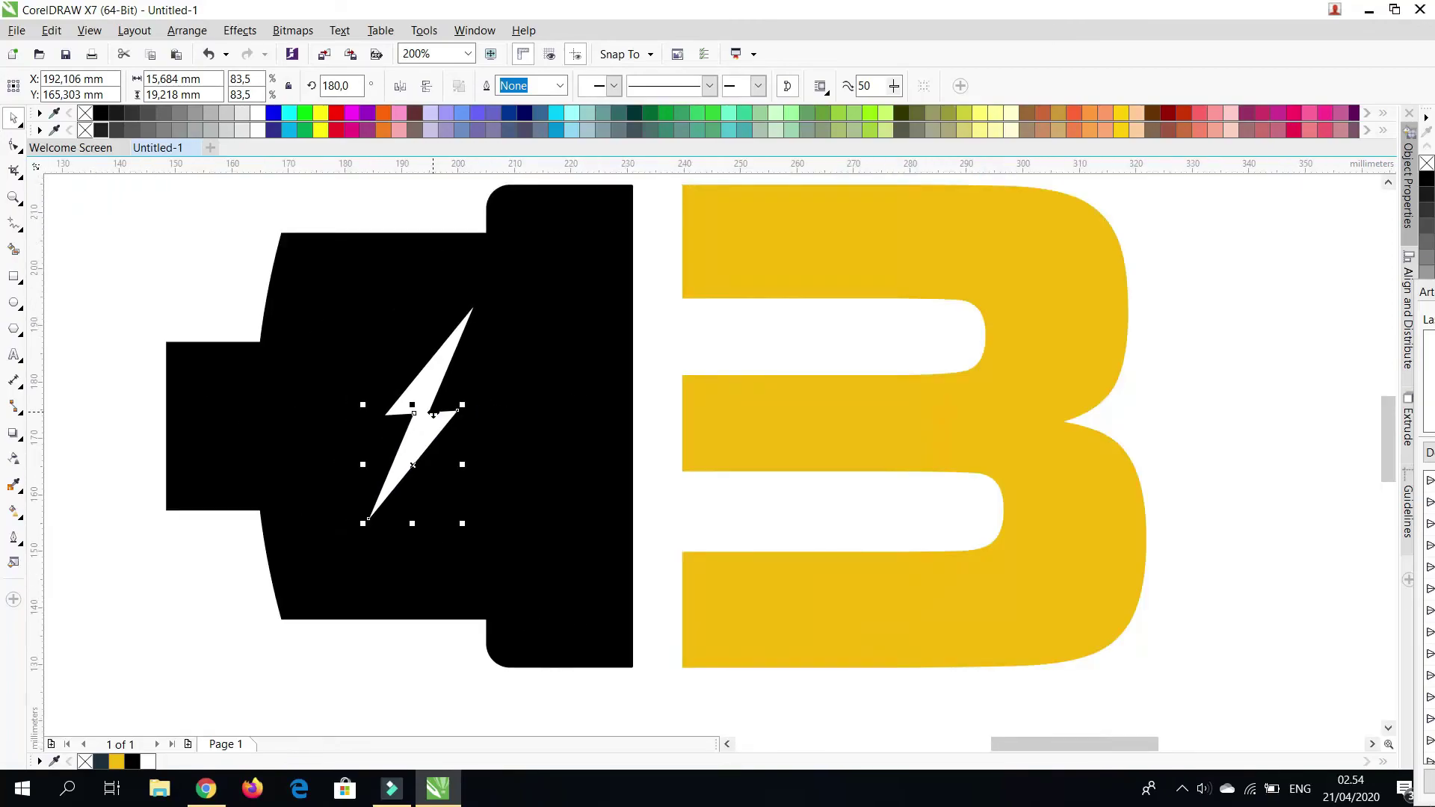
pyautogui.click(444, 361)
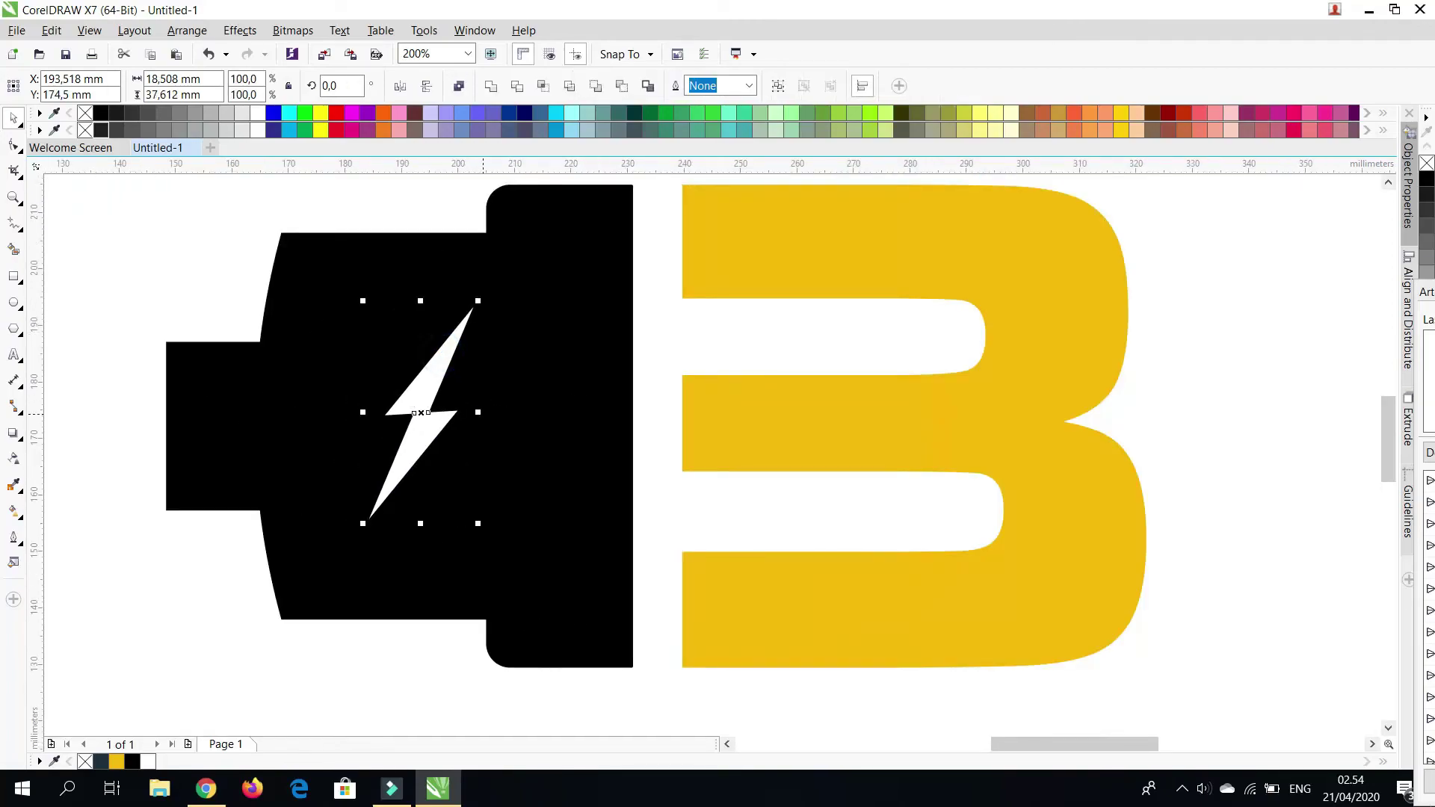
# Widen the white lightning bolt and enlarge it about its centre to about 25.1 by 40.4 mm
pyautogui.moveTo(478, 412); pyautogui.dragTo(489, 412)
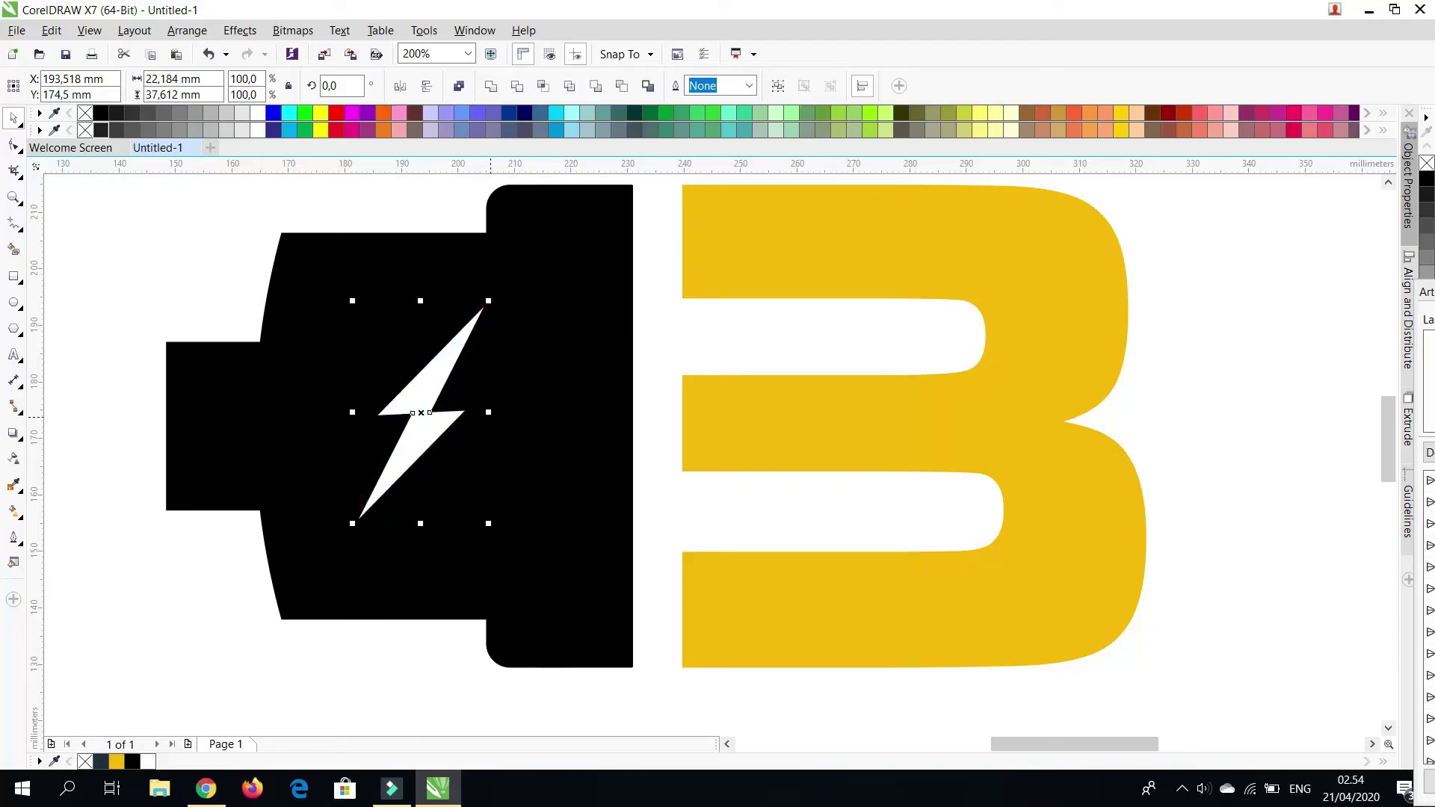
pyautogui.scroll(1, 477, 395)
pyautogui.moveTo(496, 431); pyautogui.dragTo(502, 432)
pyautogui.scroll(-1, 474, 423)
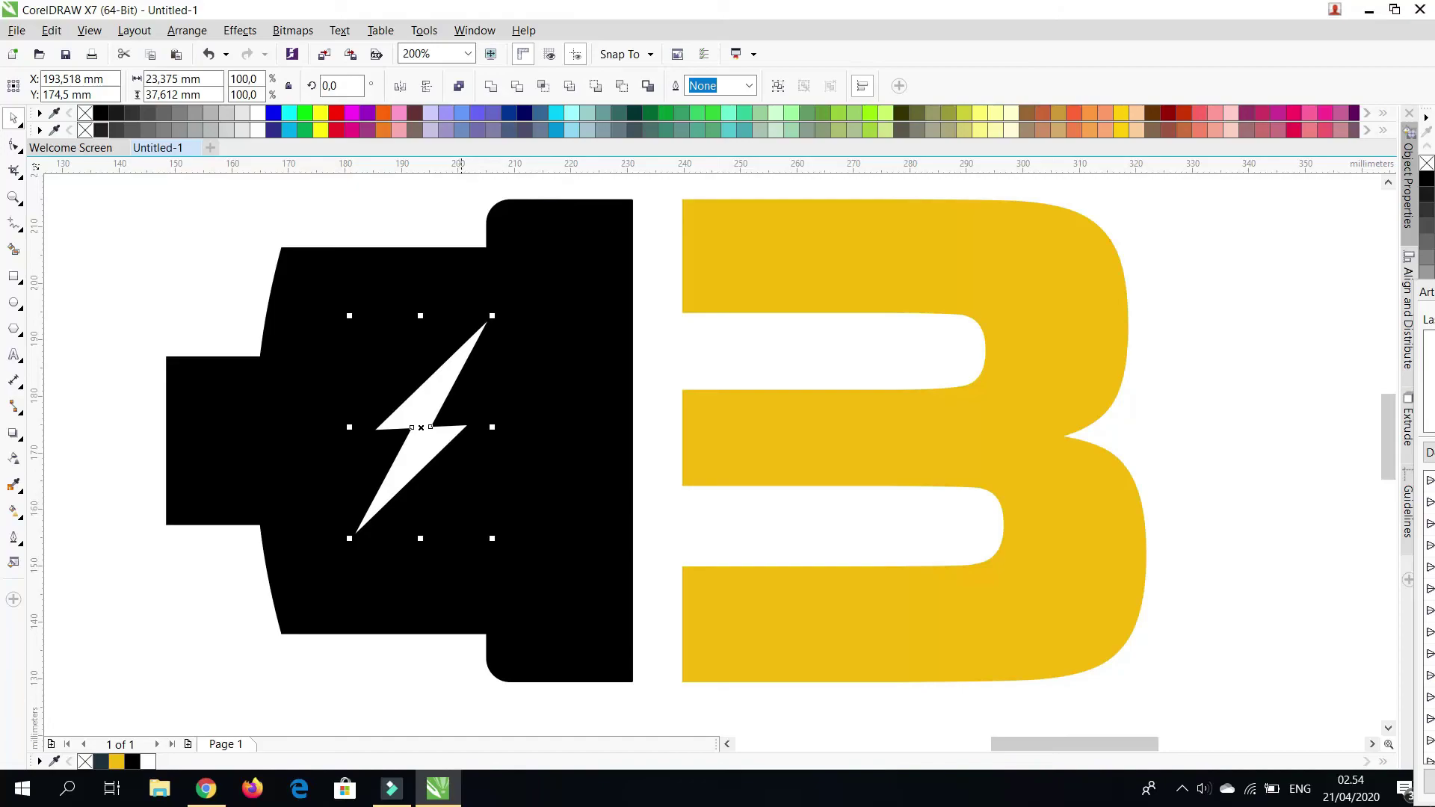
pyautogui.moveTo(492, 315); pyautogui.dragTo(498, 307)
pyautogui.scroll(-1, 472, 350)
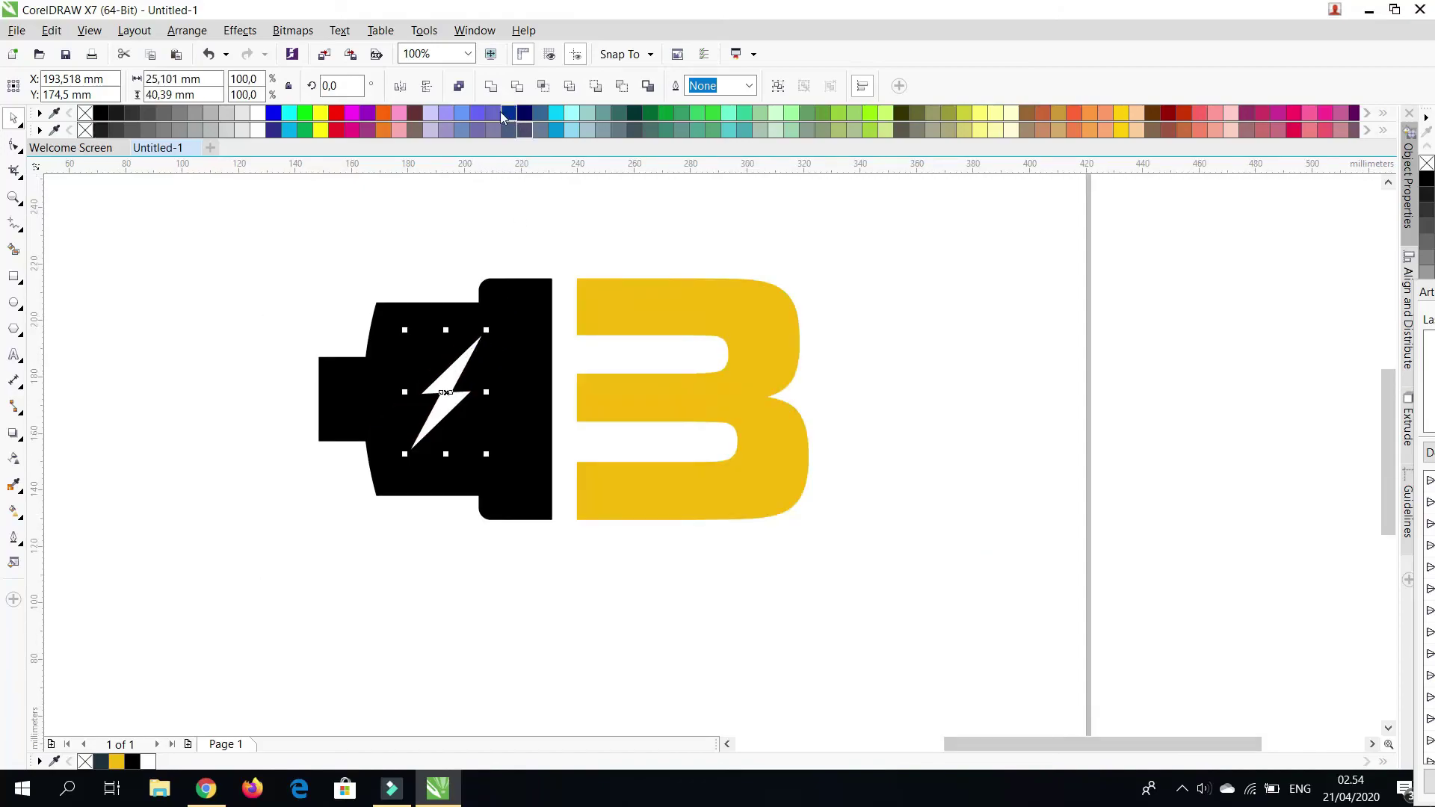
pyautogui.scroll(-1, 435, 309)
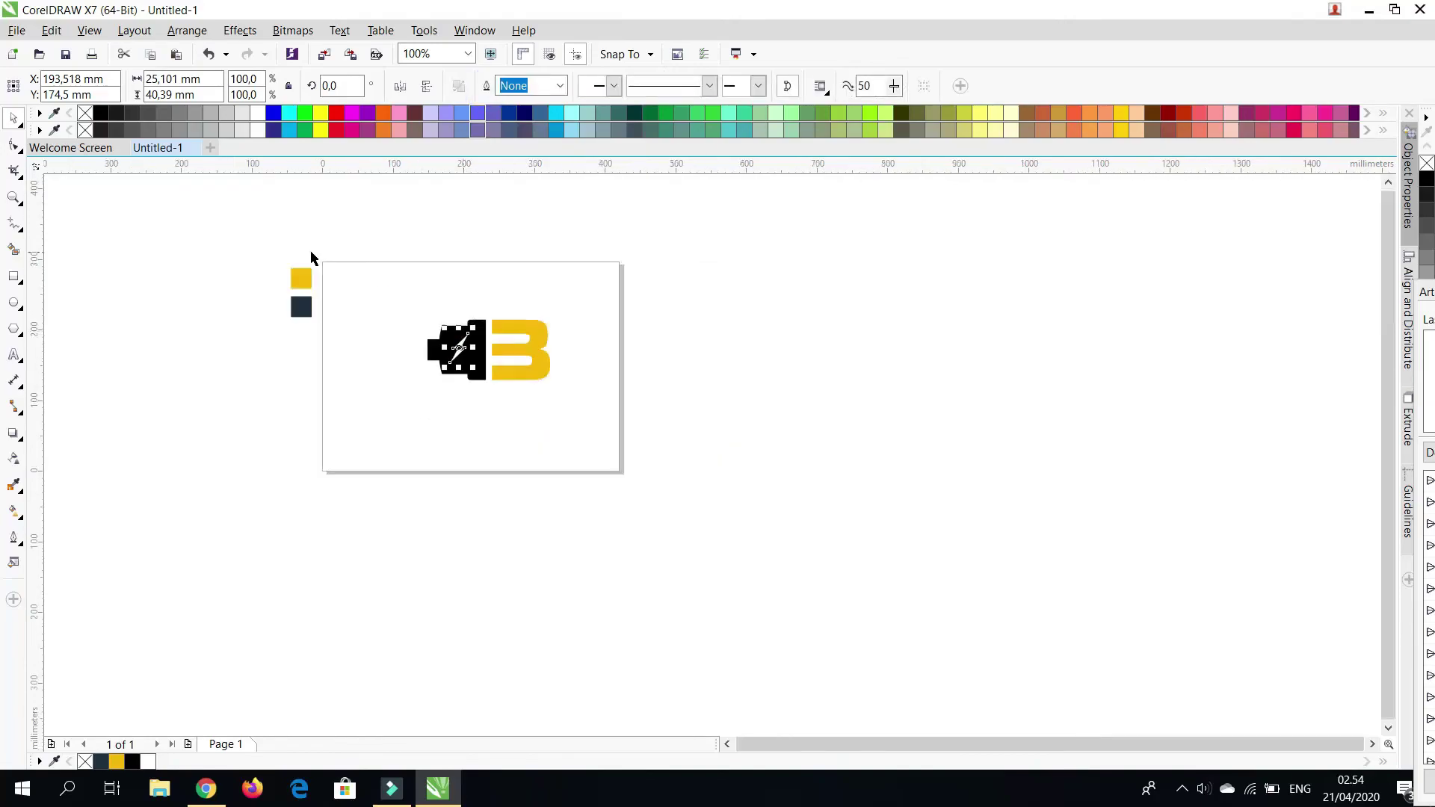
pyautogui.click(311, 249)
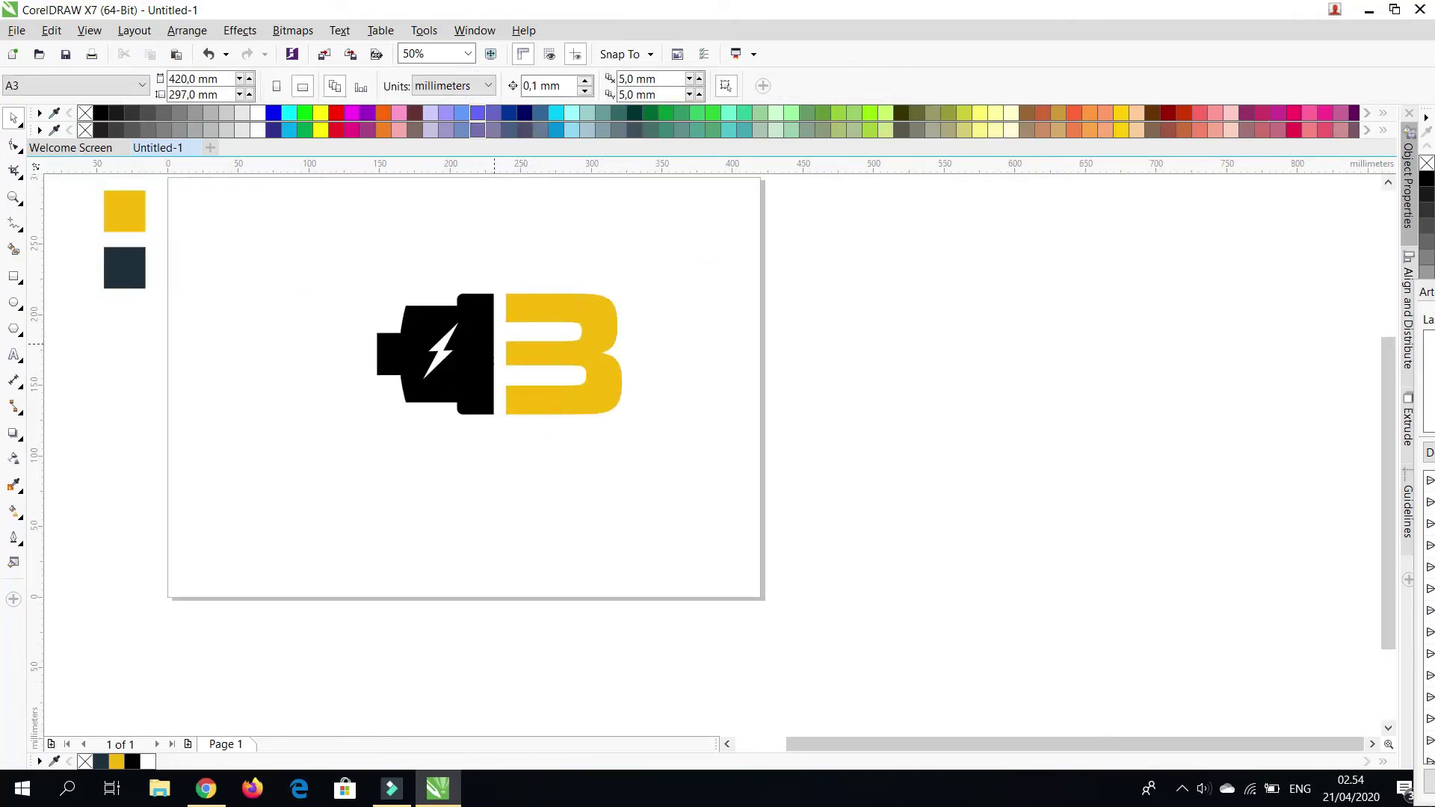
# Fill the black plug shape with the dark navy colour that matches the swatch beside the page
pyautogui.click(485, 407)
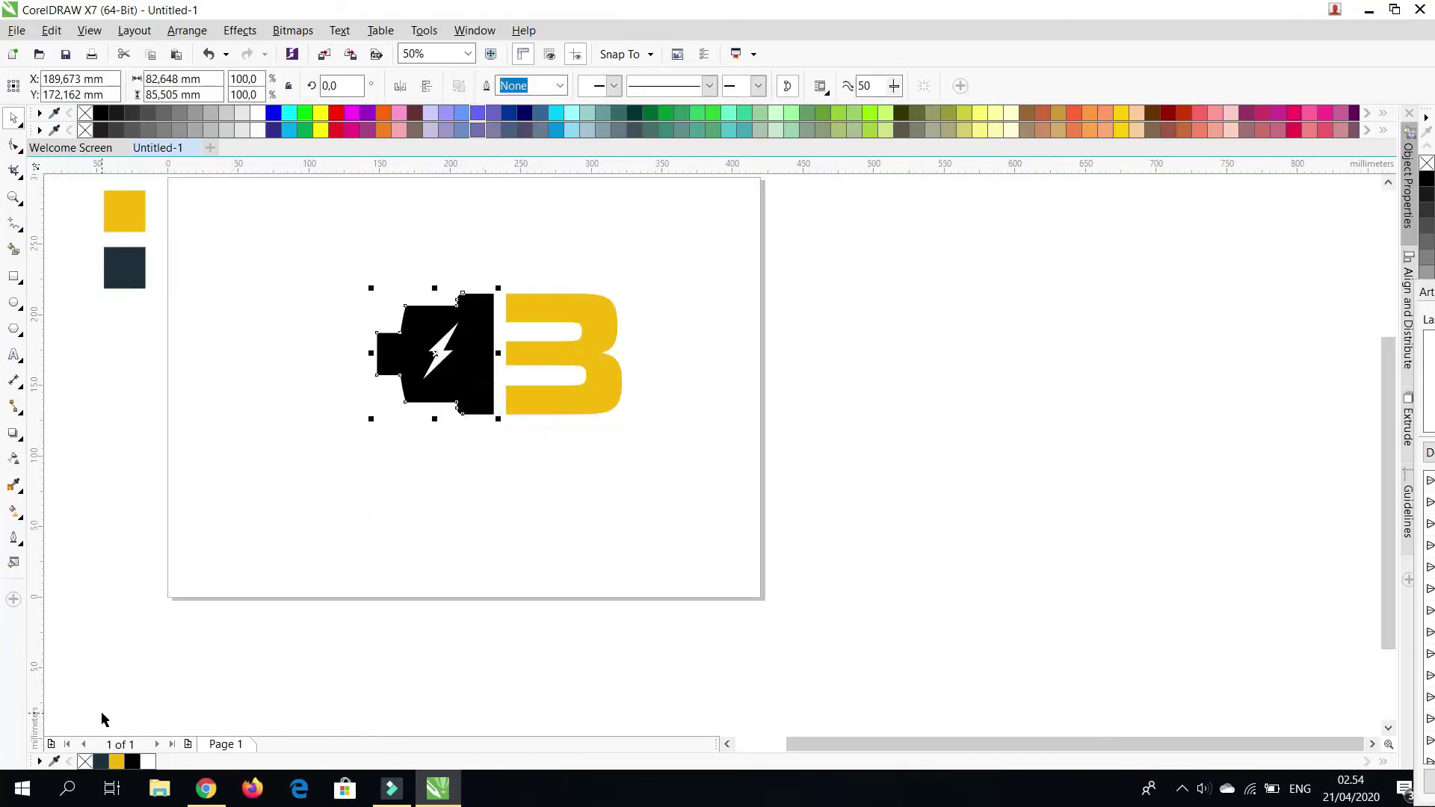
pyautogui.click(101, 761)
pyautogui.click(391, 572)
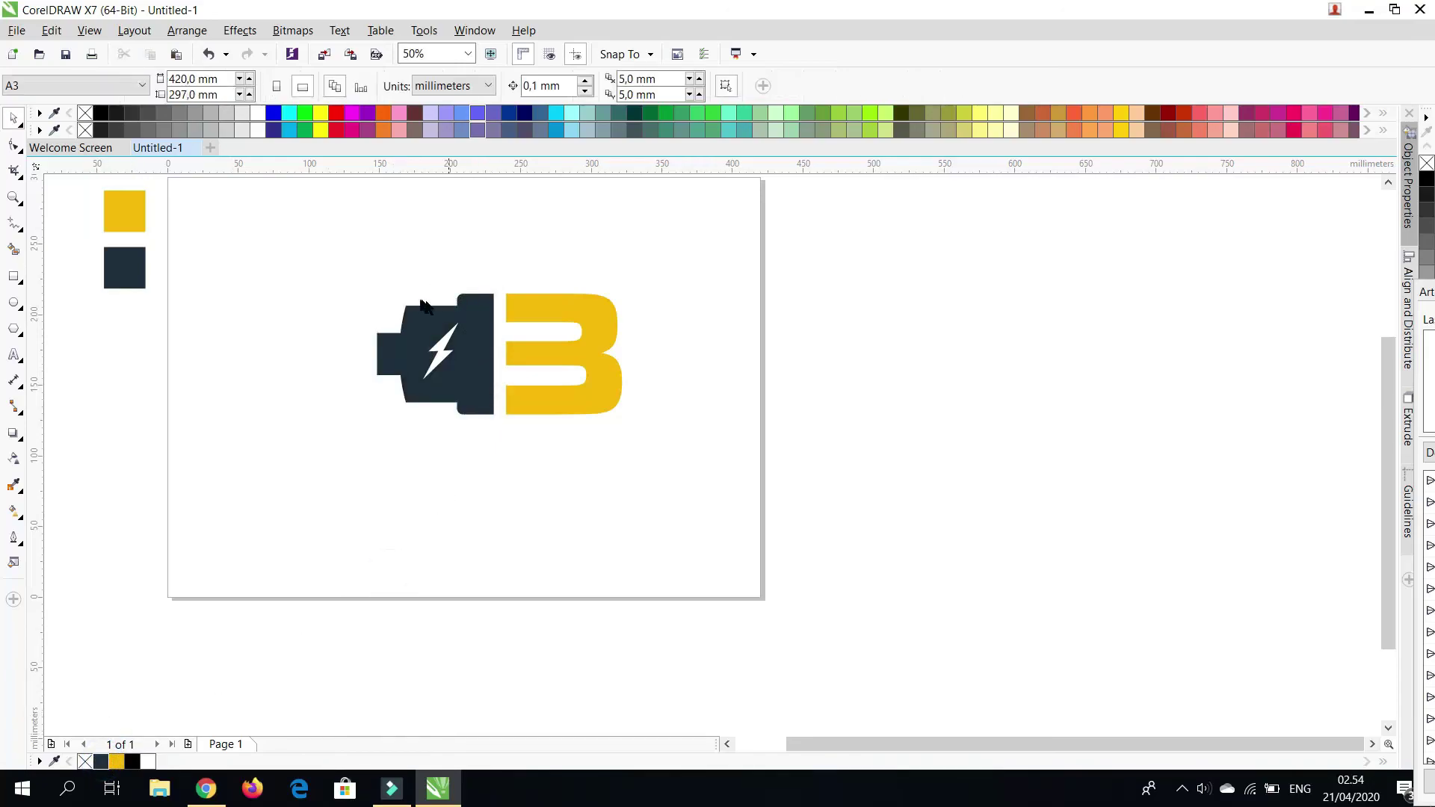
pyautogui.scroll(-1, 428, 546)
pyautogui.scroll(1, 451, 452)
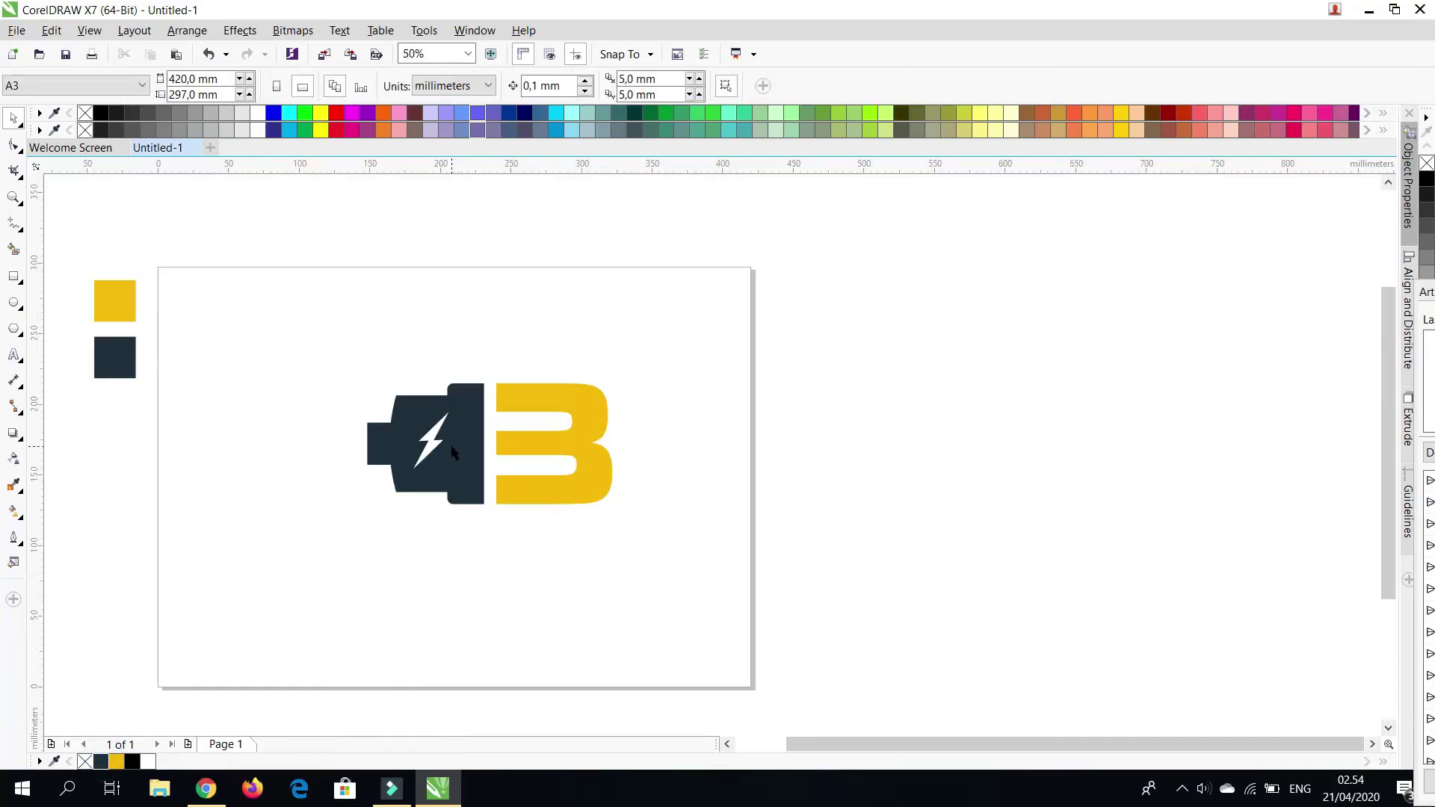
pyautogui.press('z')
pyautogui.moveTo(347, 349); pyautogui.dragTo(641, 564)
pyautogui.press('space')
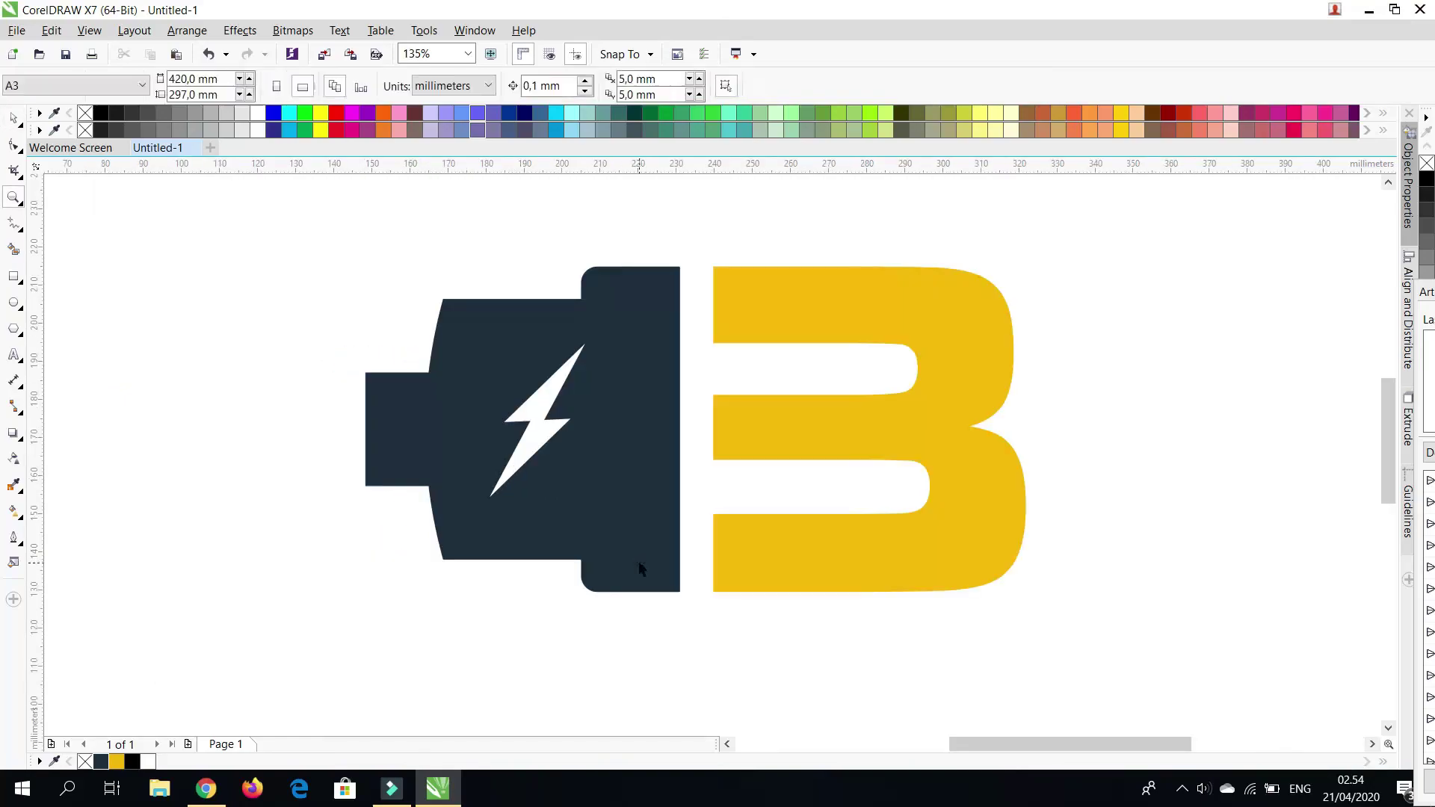